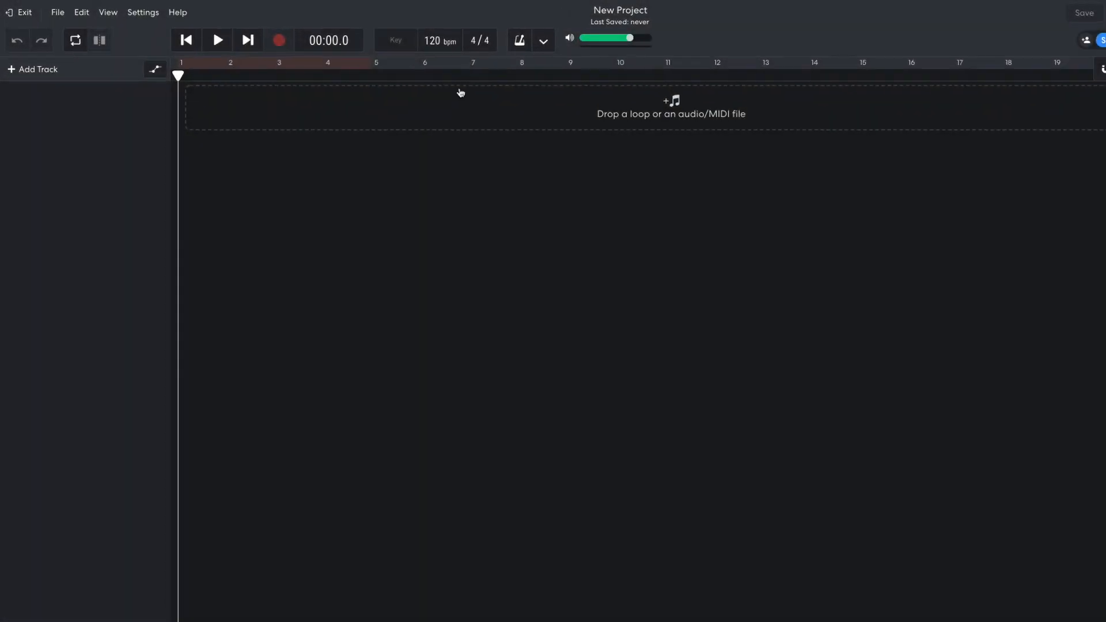
# Step: Set the project tempo to 130 bpm and the key to C♯ major
pyautogui.click(583, 51)
pyautogui.write('1')
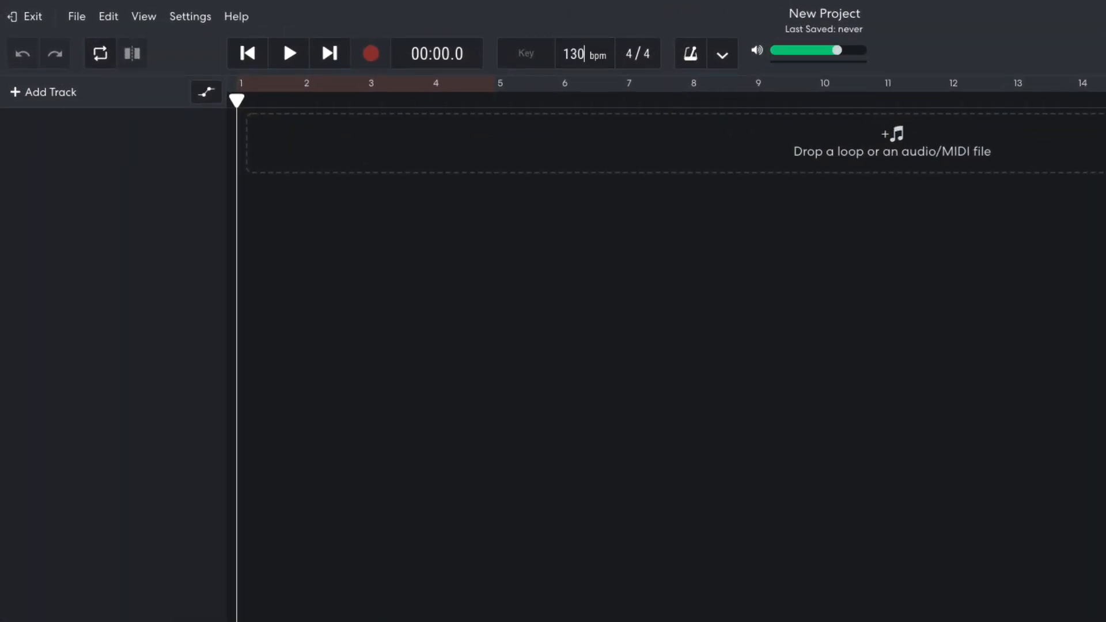
pyautogui.click(532, 58)
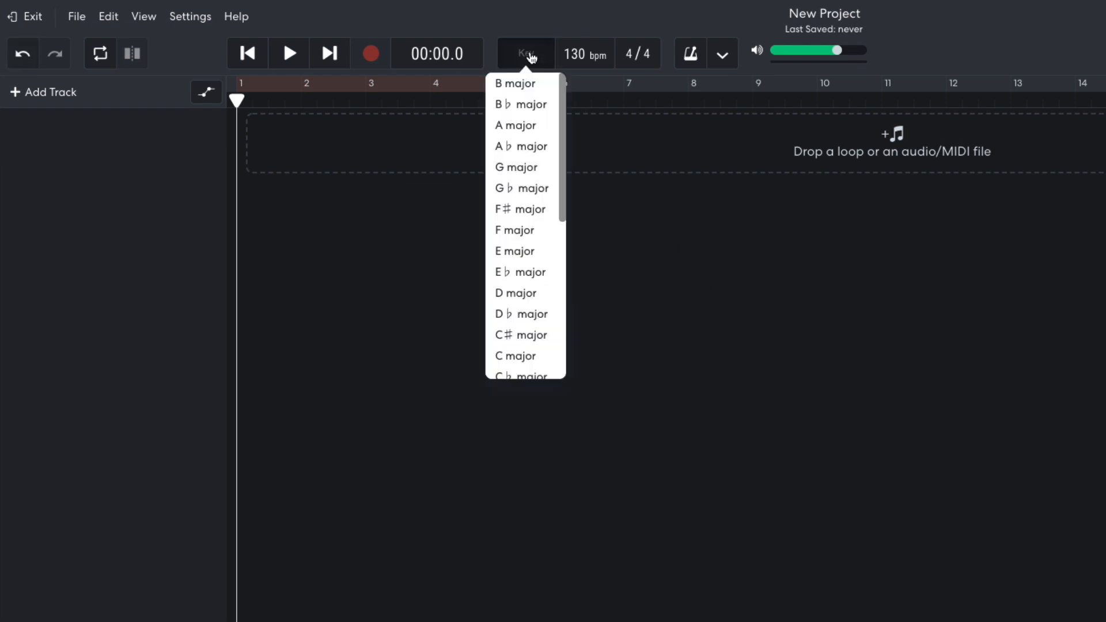
pyautogui.click(542, 338)
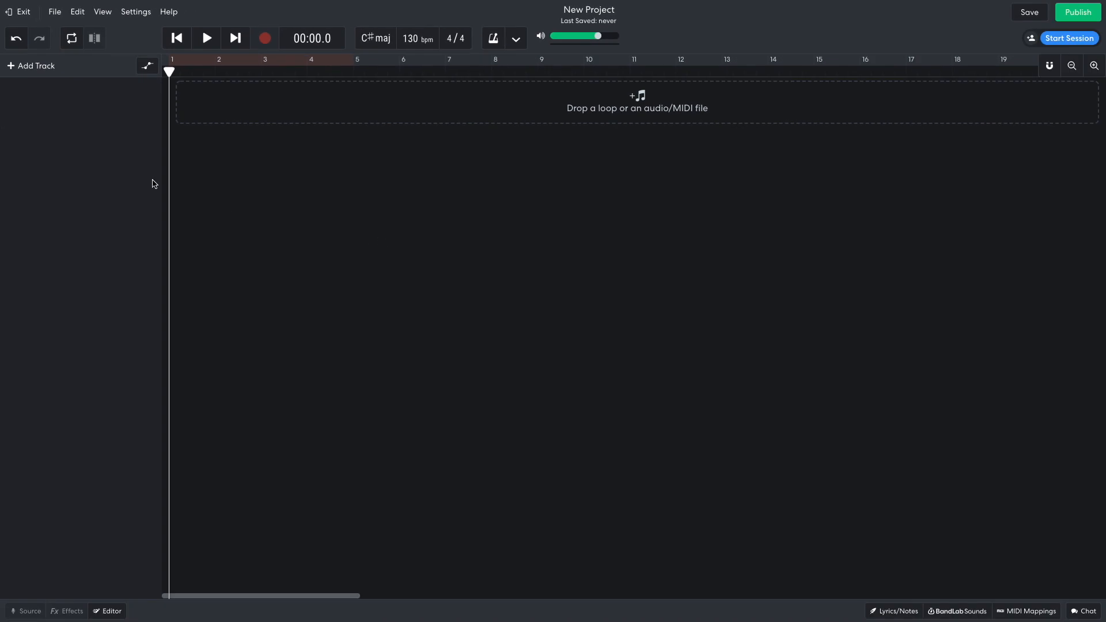
# Step: Add a MIDI instrument track for the piano and play back its four-bar chord progression
pyautogui.click(32, 67)
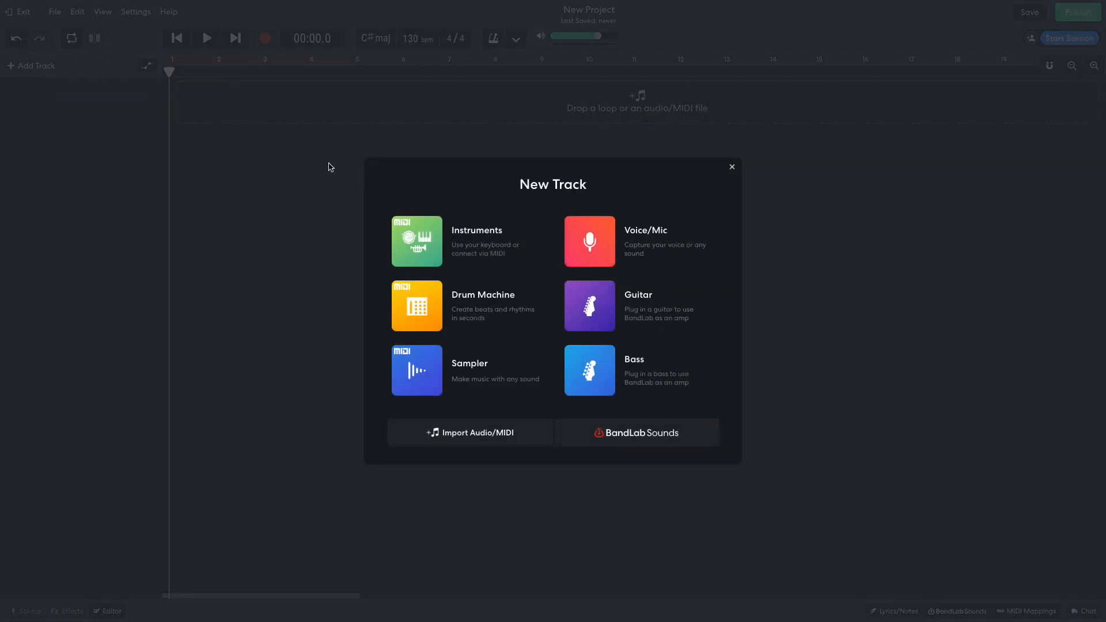
pyautogui.click(416, 238)
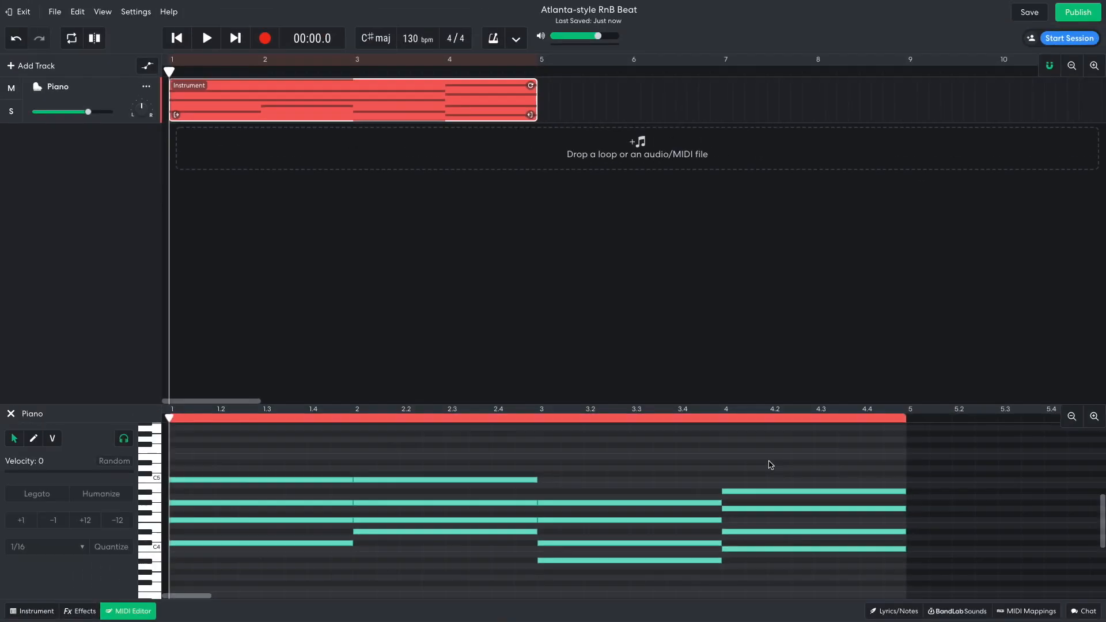
pyautogui.press('space')
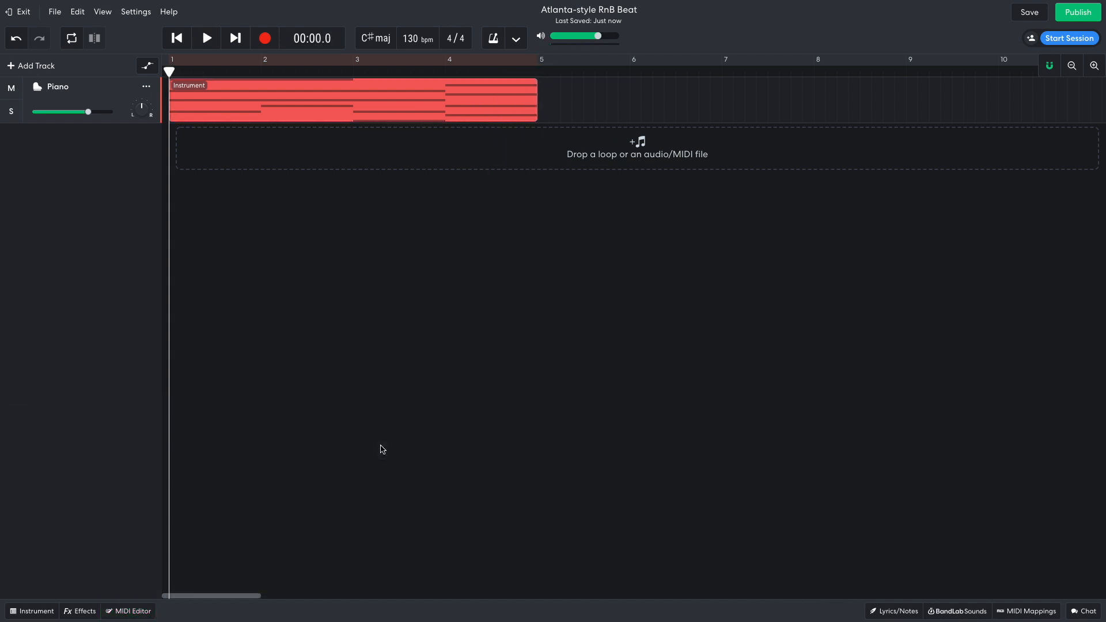
# Step: Add a Multi Filter effect to the Piano track, set its lowpass frequency to about 854 Hz, and play the result
pyautogui.click(81, 611)
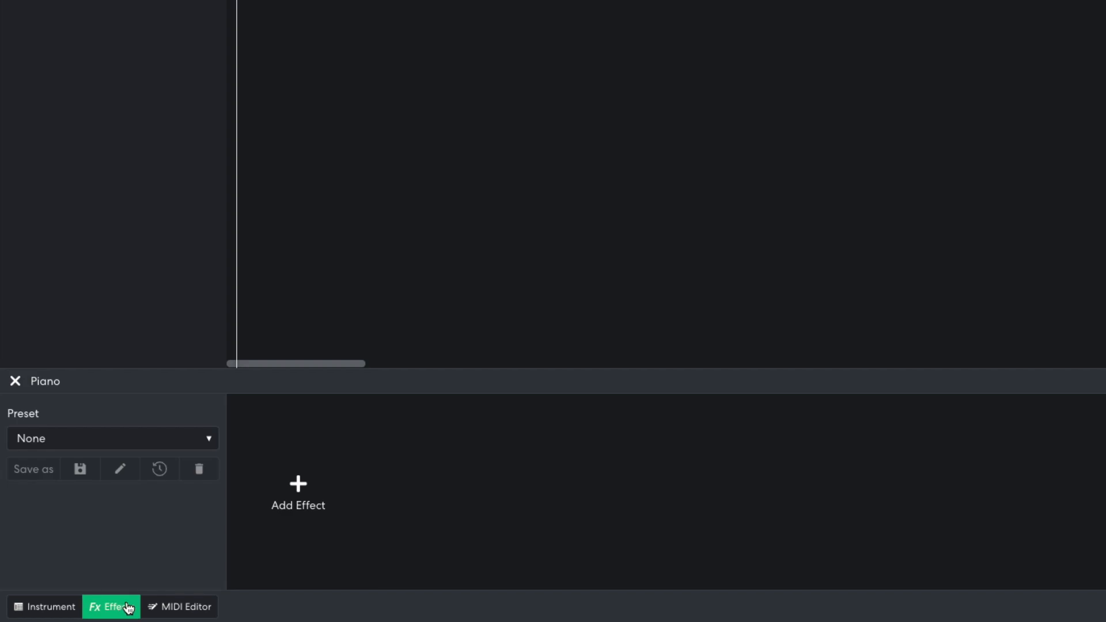
pyautogui.click(304, 502)
pyautogui.moveTo(291, 557)
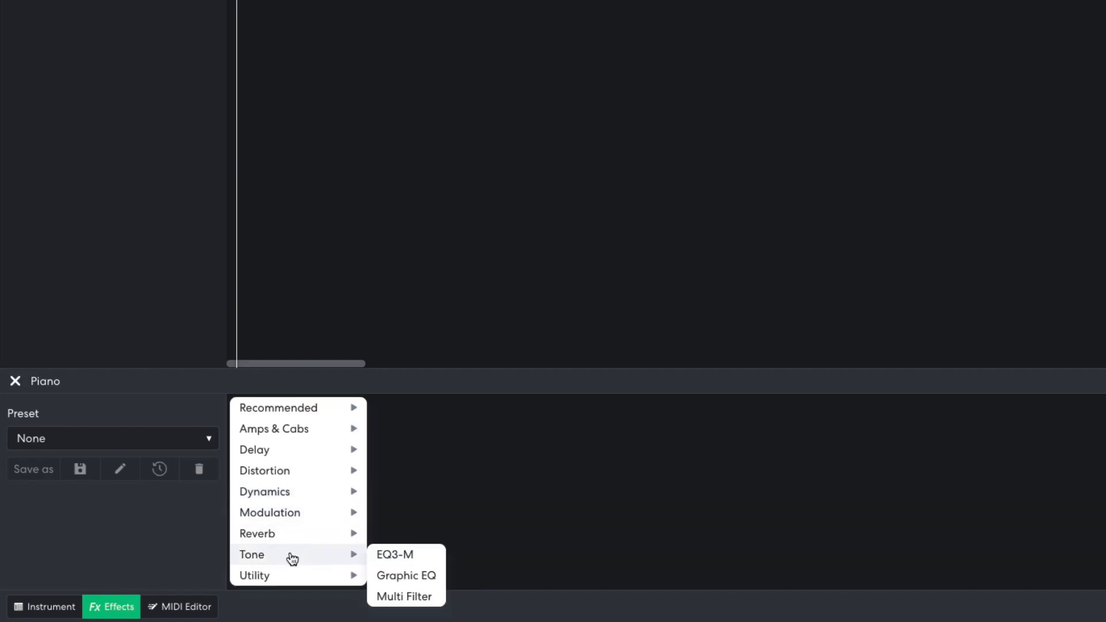
pyautogui.click(405, 596)
pyautogui.moveTo(298, 465); pyautogui.dragTo(295, 533)
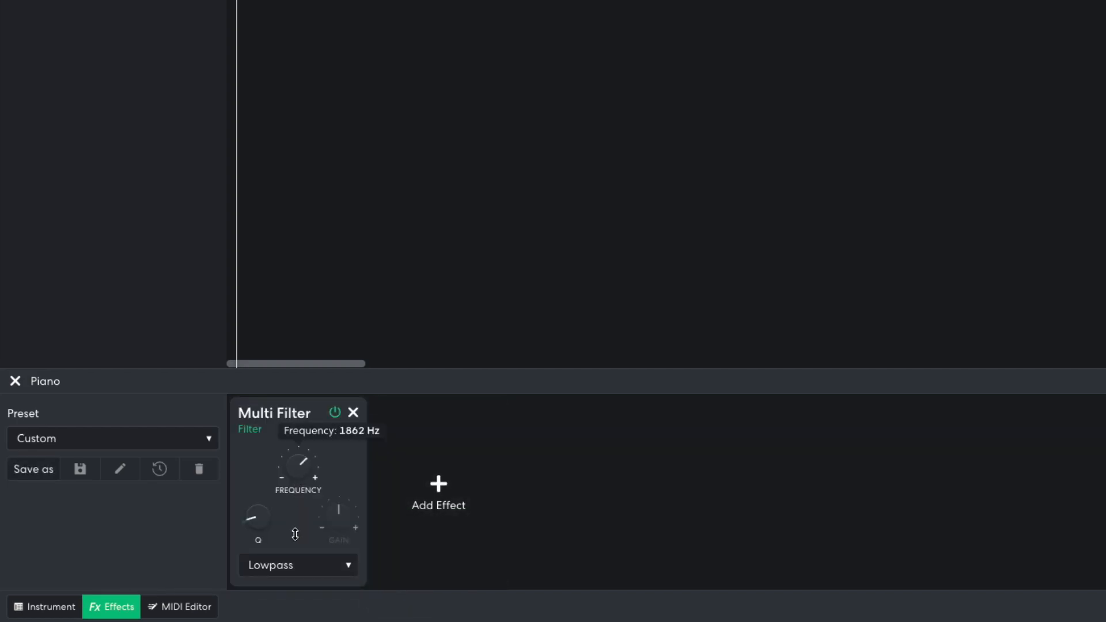
pyautogui.moveTo(306, 459); pyautogui.dragTo(292, 489)
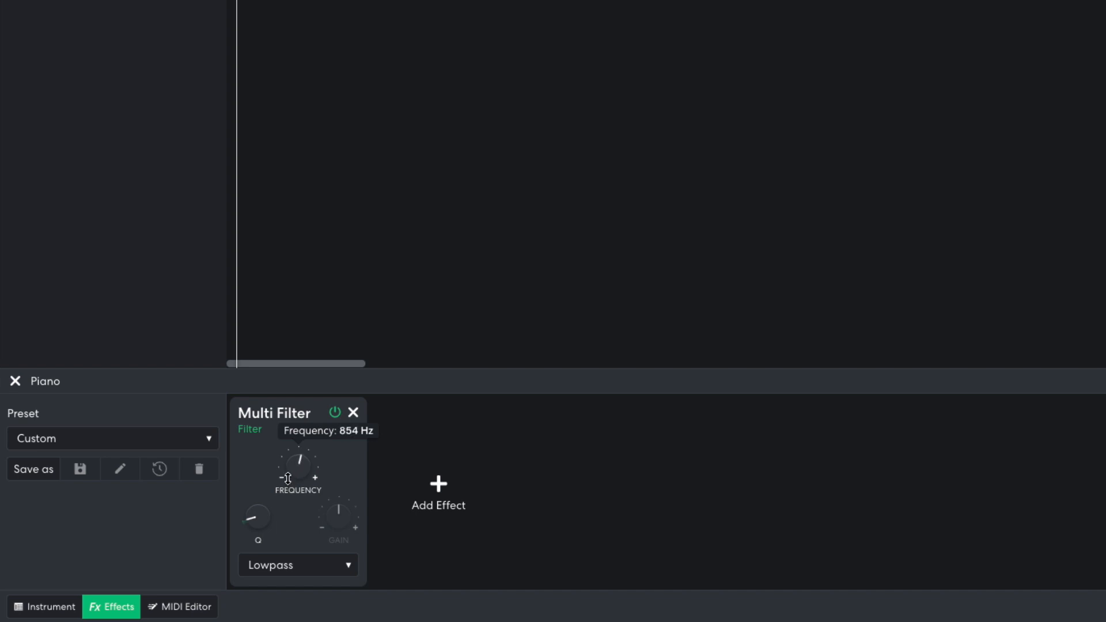
pyautogui.press('space')
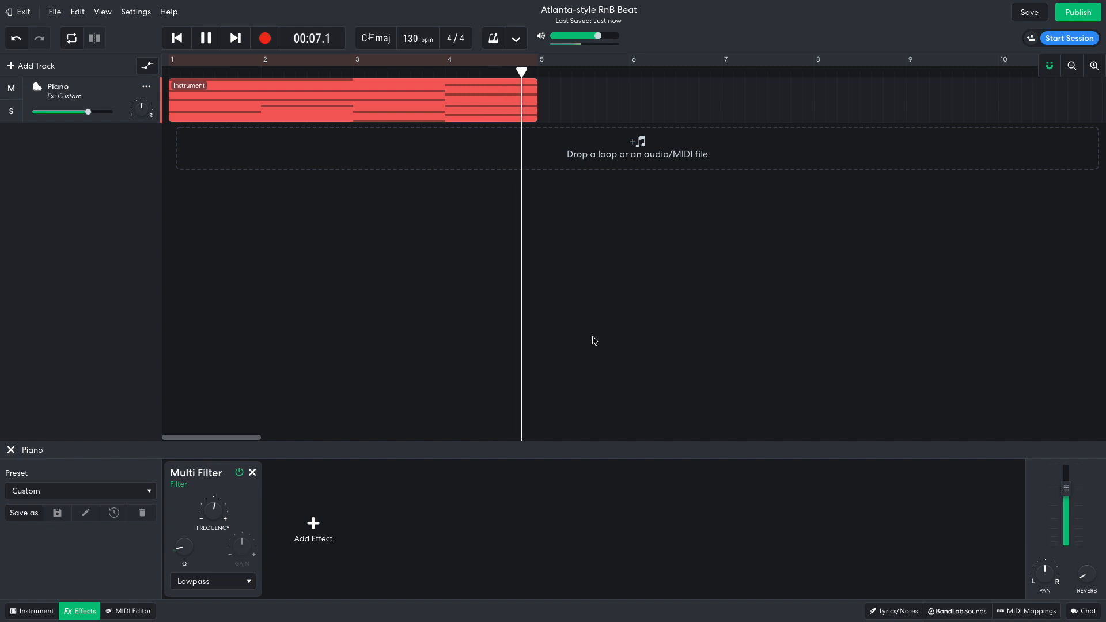
pyautogui.press('space')
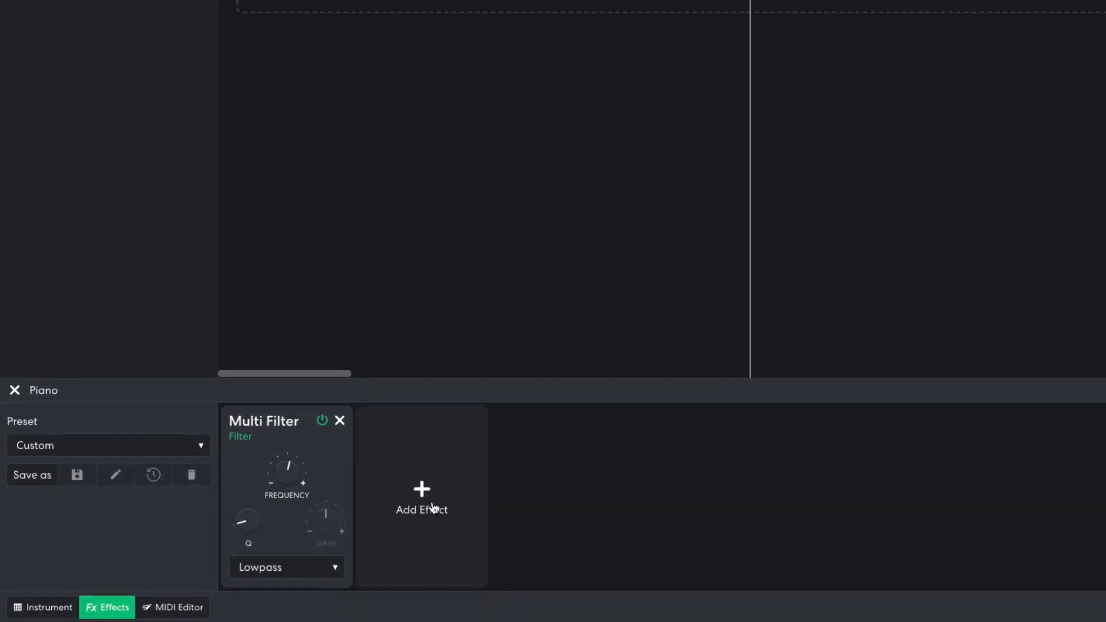
# Step: Add a Studio Reverb after the Multi Filter on the Piano track and listen to the chords
pyautogui.click(312, 530)
pyautogui.moveTo(317, 559)
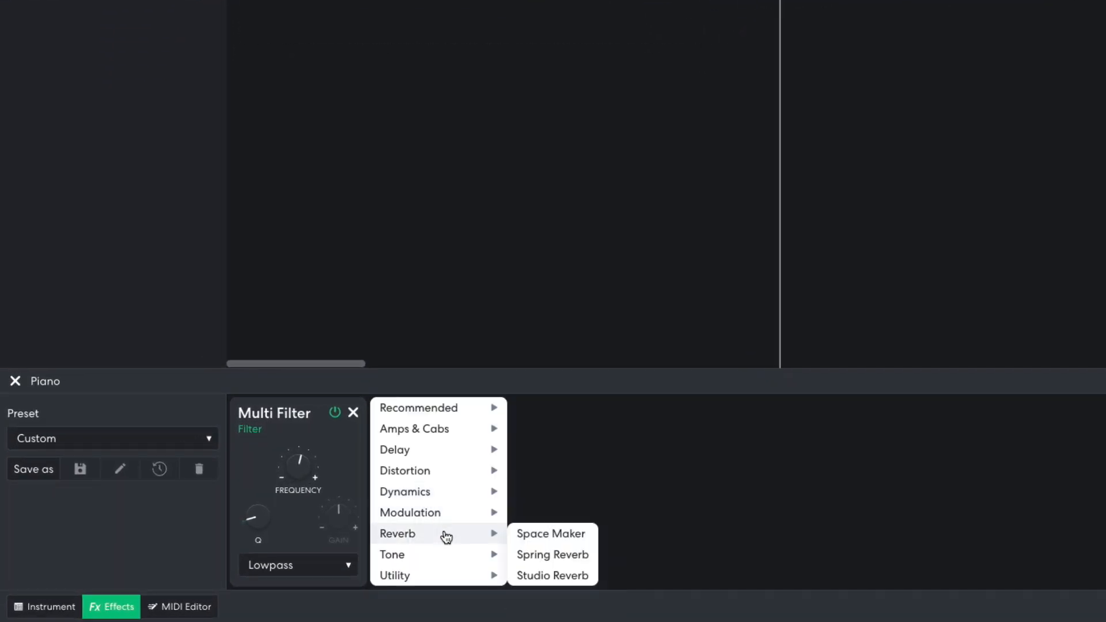
pyautogui.click(538, 574)
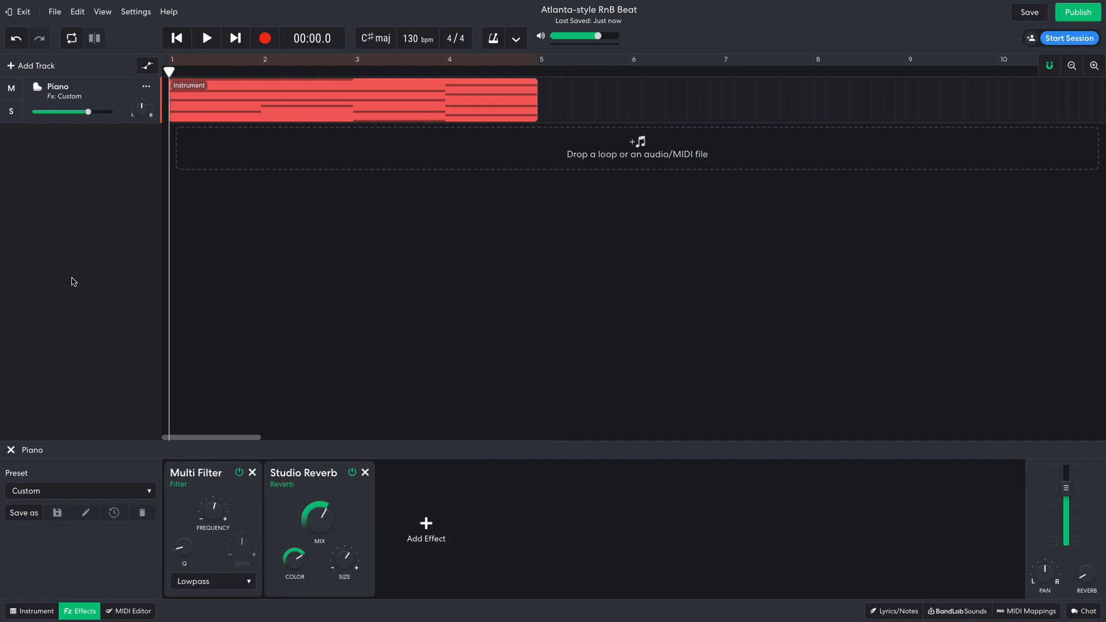
pyautogui.press('space')
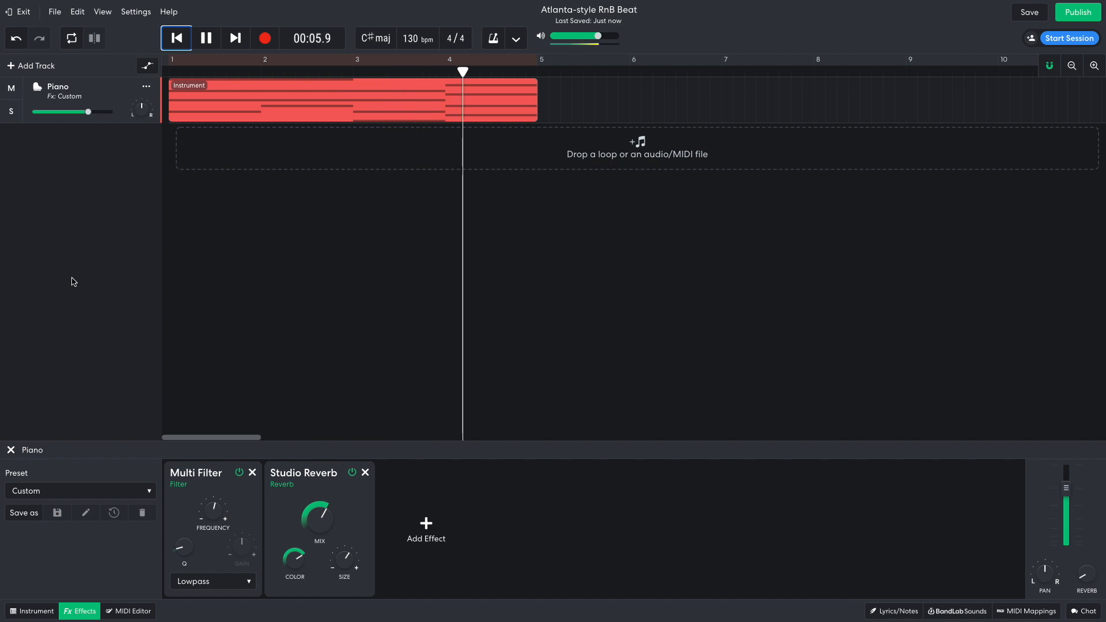
pyautogui.press('space')
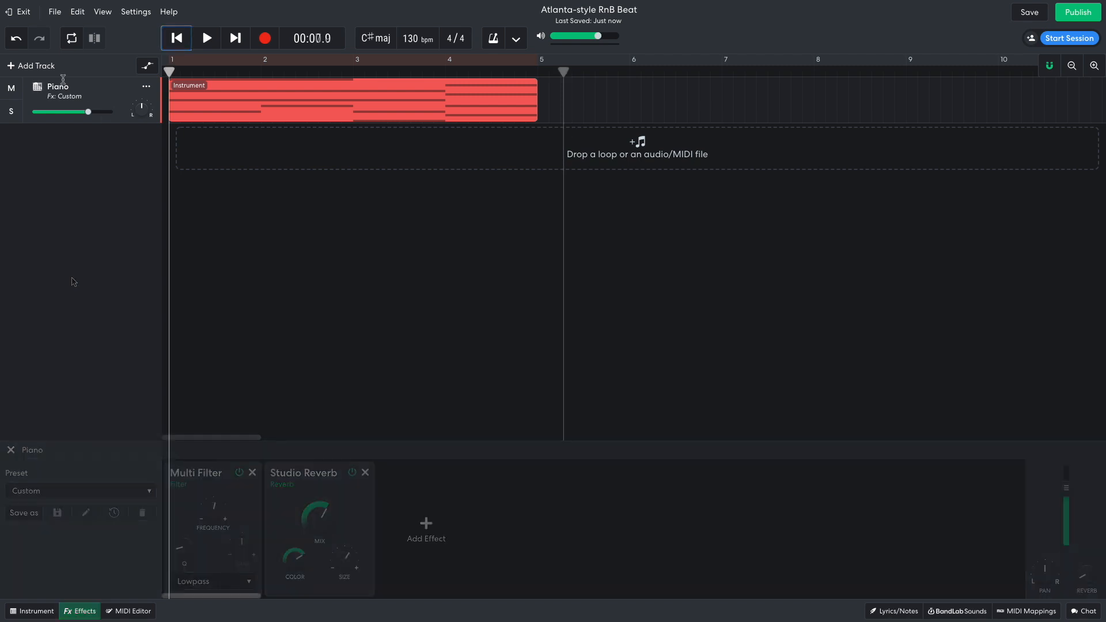
# Step: Add a second MIDI instrument track and load the Boom Bap Classic drum pad kit on it
pyautogui.click(45, 66)
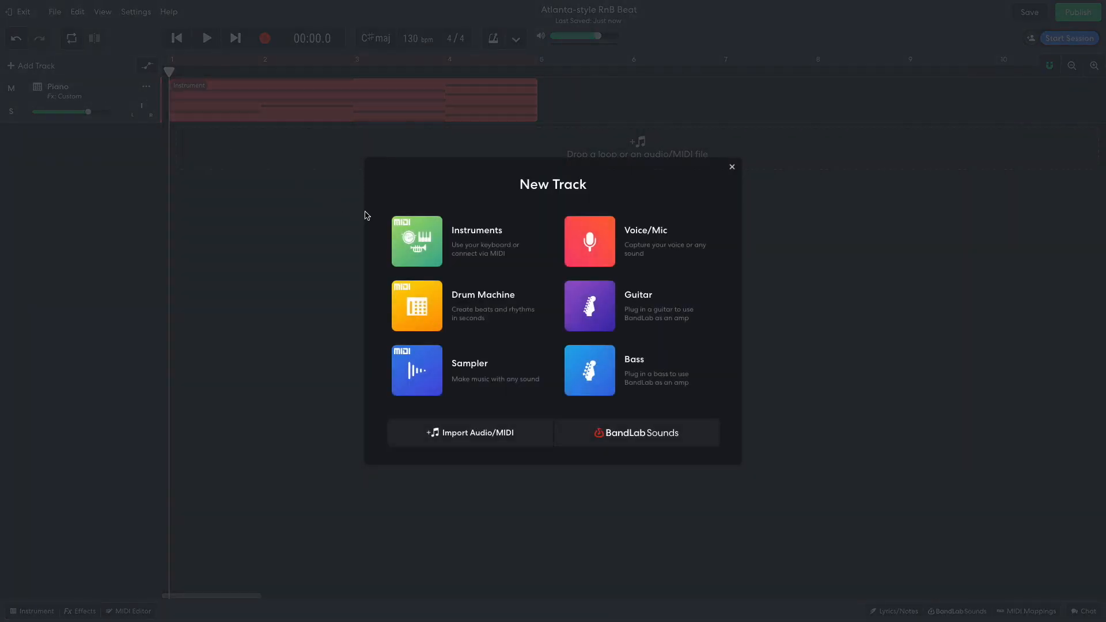
pyautogui.click(420, 237)
pyautogui.click(35, 610)
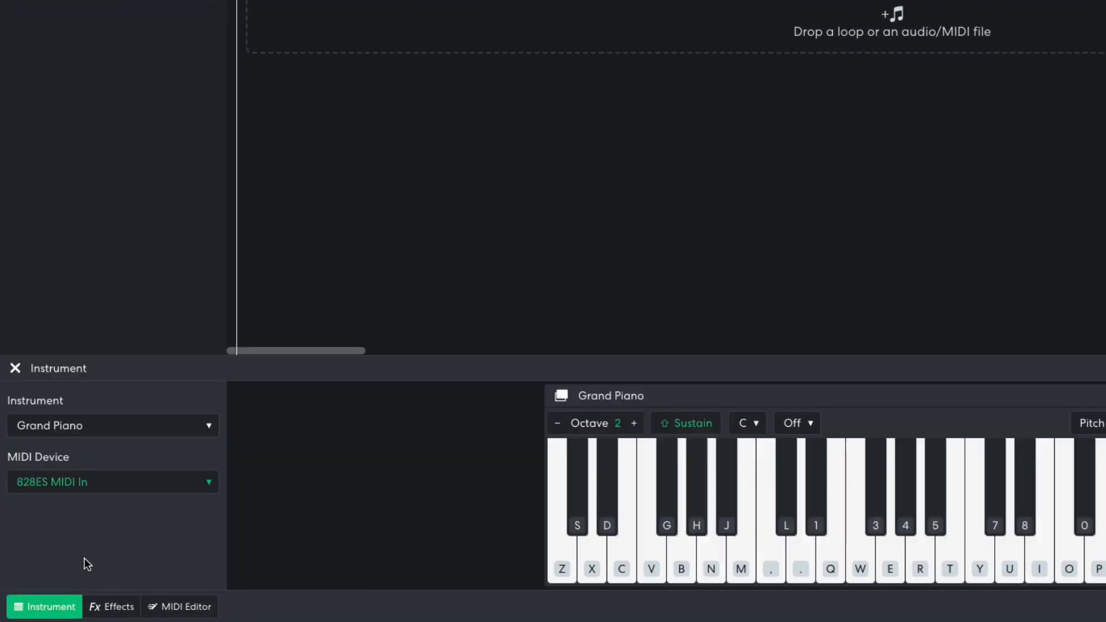
pyautogui.click(125, 440)
pyautogui.moveTo(149, 391)
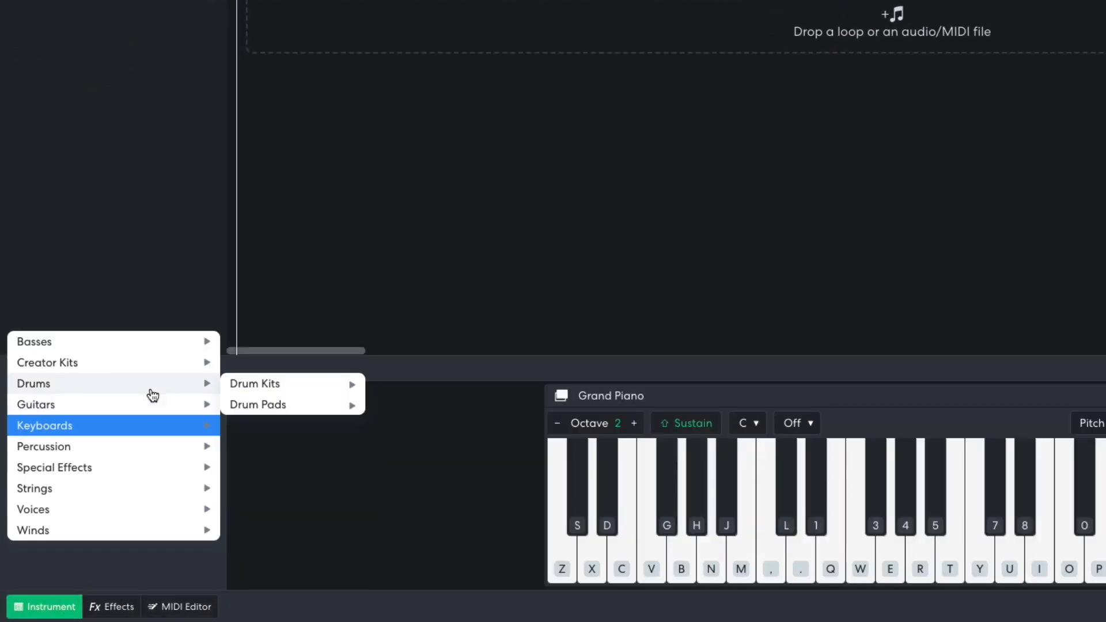
pyautogui.moveTo(250, 404)
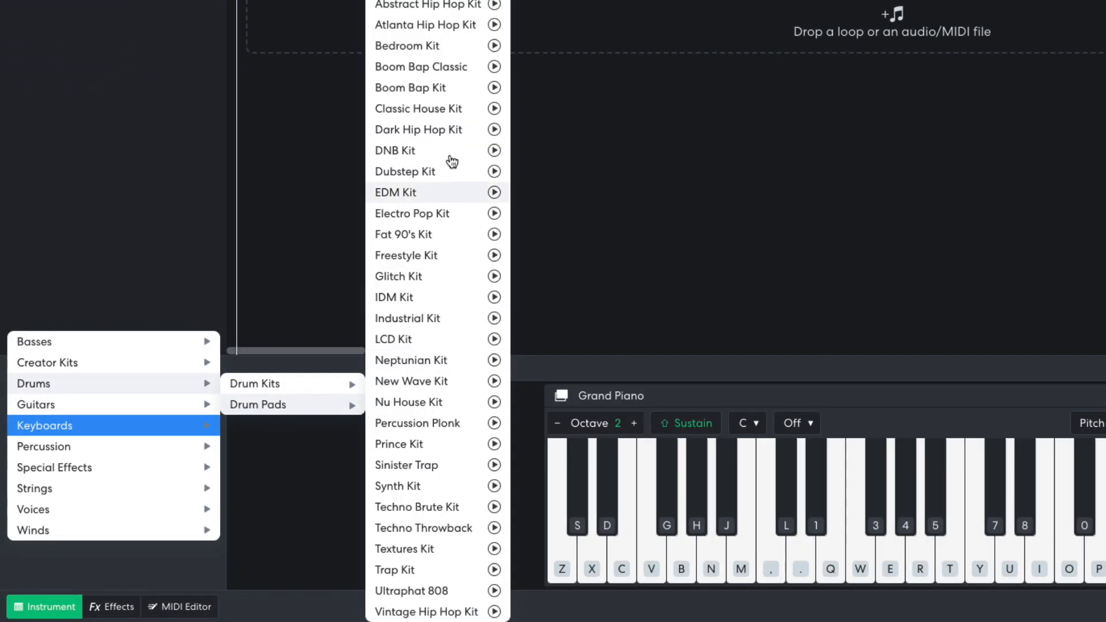
pyautogui.click(453, 67)
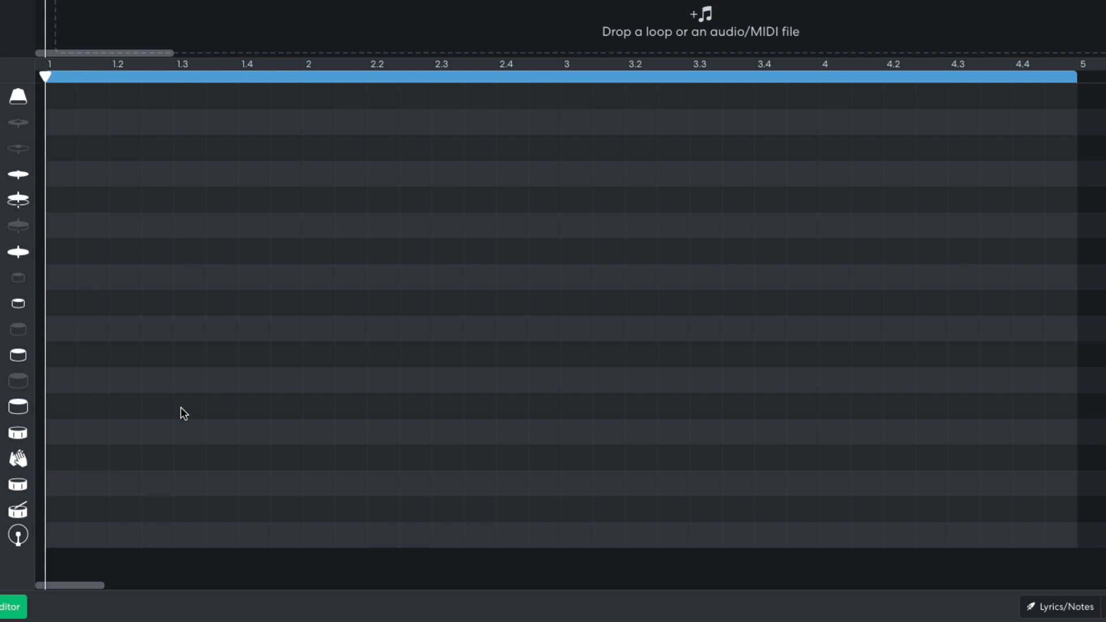
# Step: Place large-tom-row hits at 1.3 and 2.3, kicks at 1, 2 and half a beat before 2 and 3, and preview them
pyautogui.click(180, 407)
pyautogui.click(64, 533)
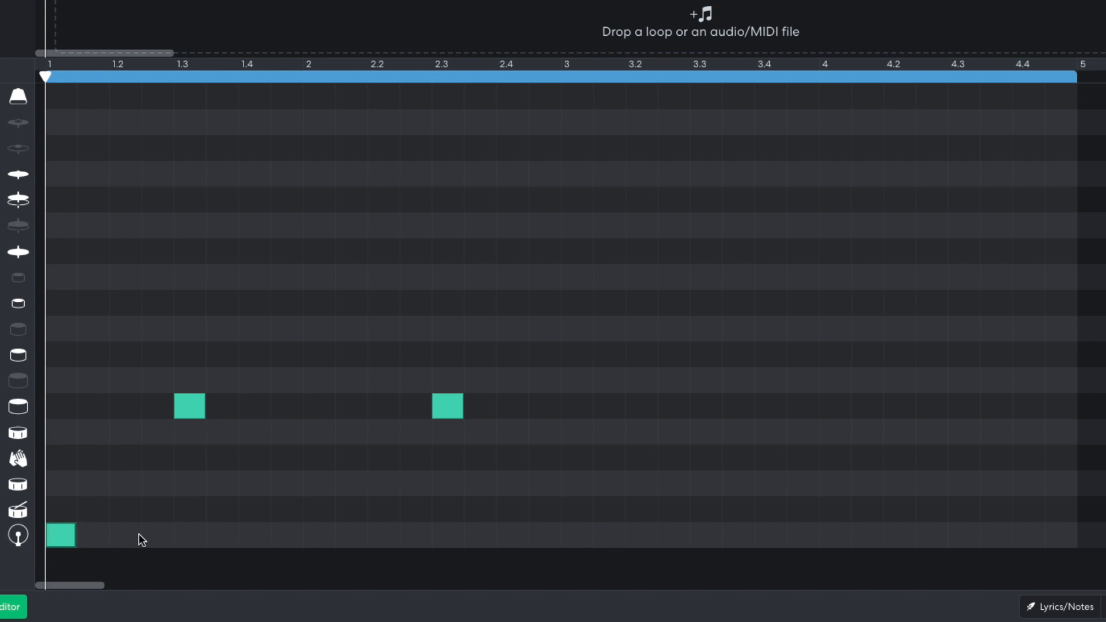
pyautogui.click(281, 535)
pyautogui.click(321, 535)
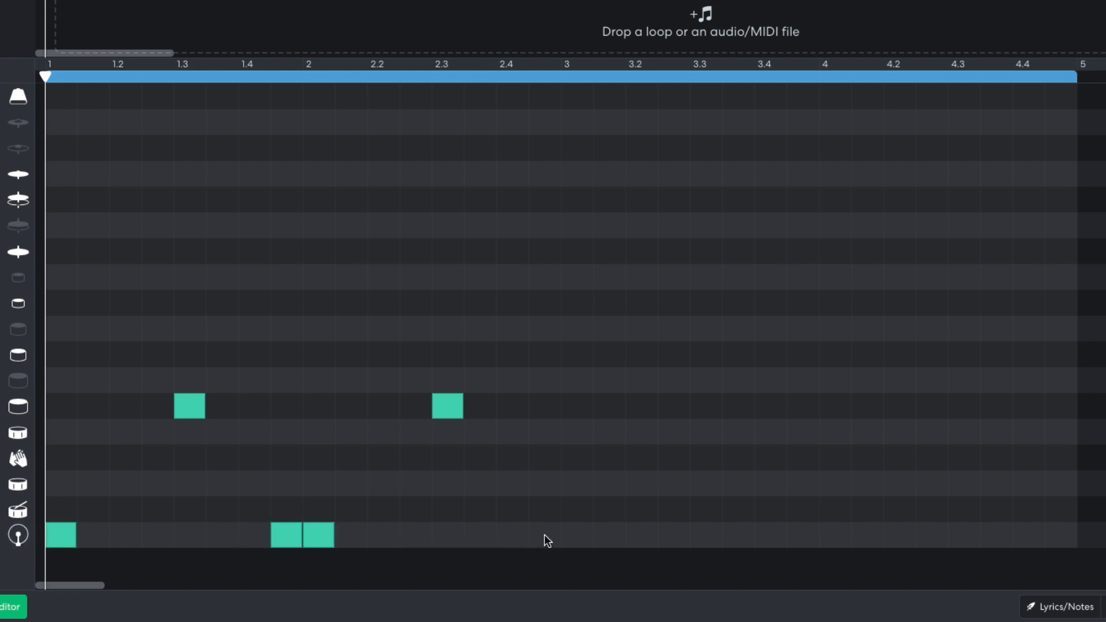
pyautogui.press('space')
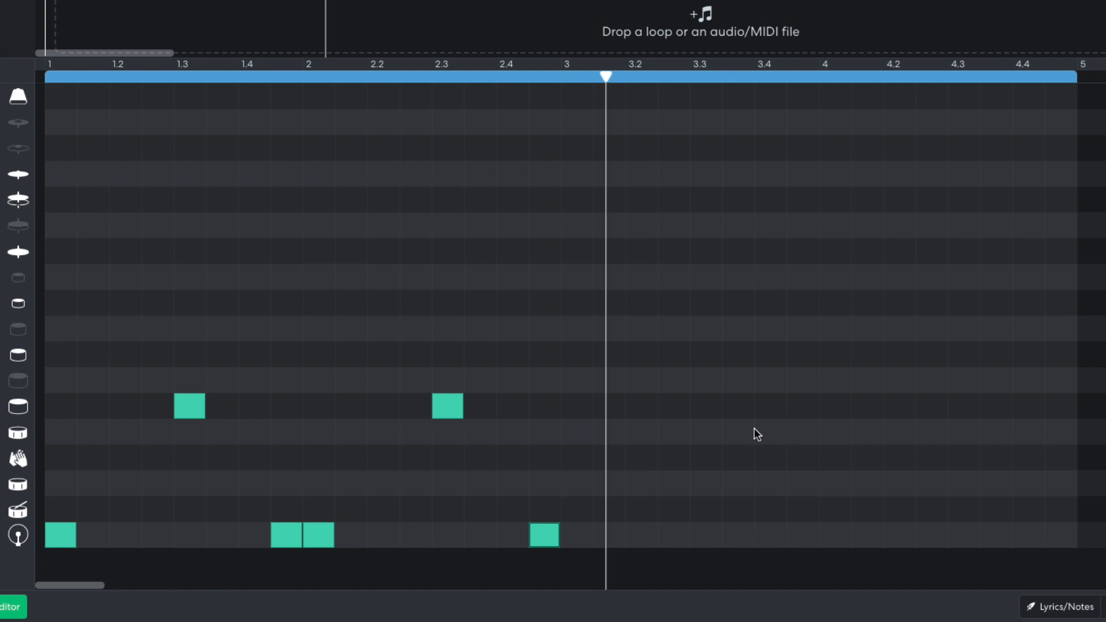
# Step: Extend the run of kicks around bar 2 through beat 2.2 and play the drum pattern from the start
pyautogui.click(376, 530)
pyautogui.click(174, 36)
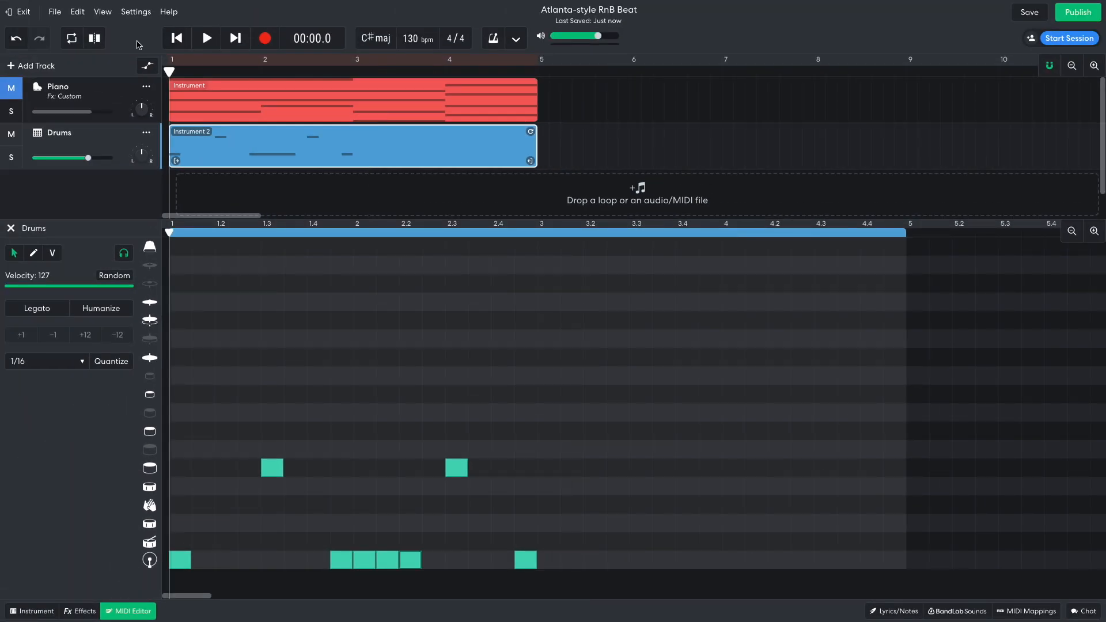
pyautogui.press('space')
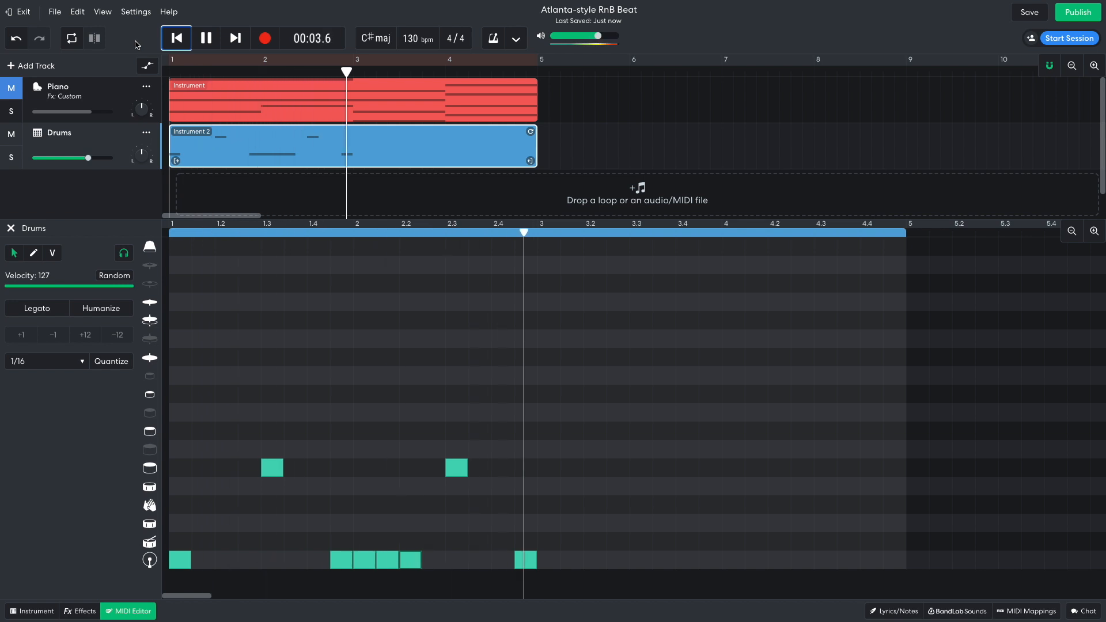
pyautogui.press('space')
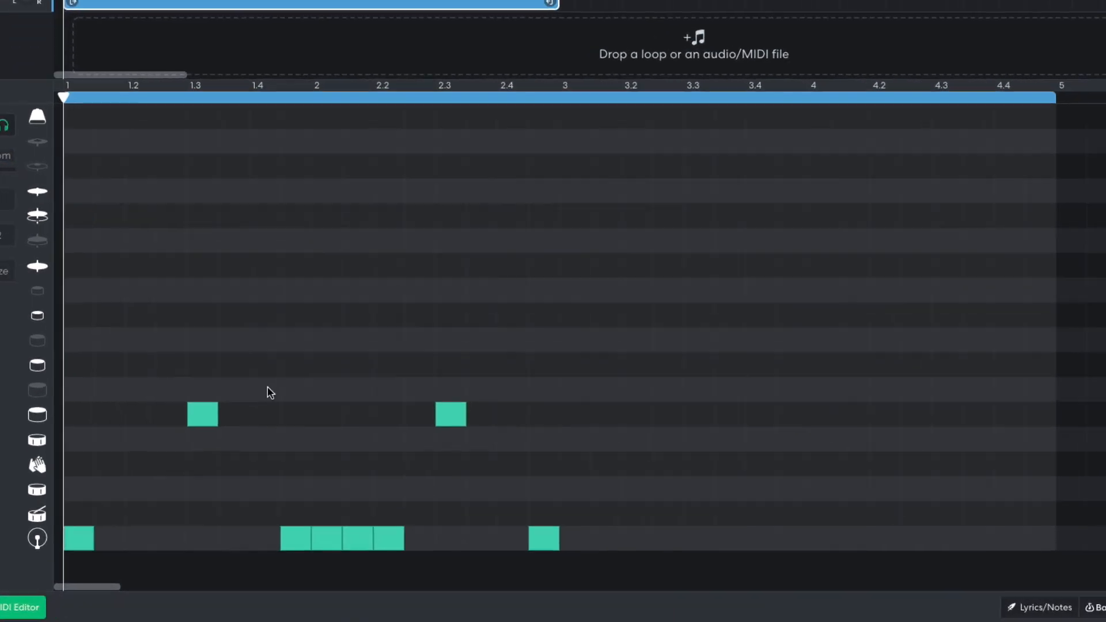
# Step: Layer claps at 1.3 and 2.3 in the Drums region and play the pattern
pyautogui.click(202, 464)
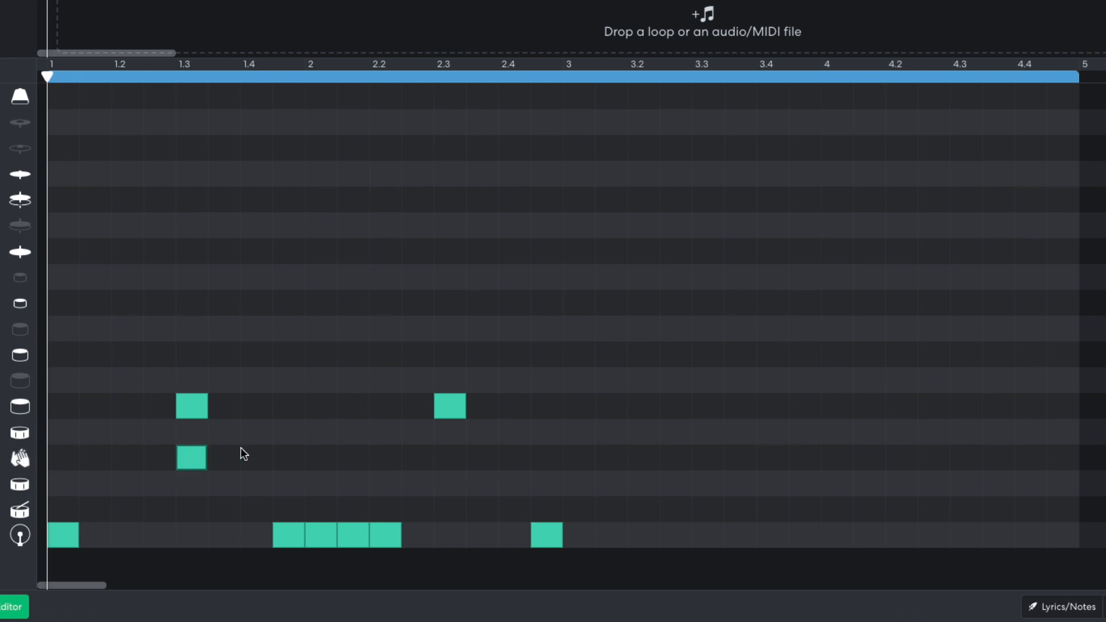
pyautogui.click(445, 458)
pyautogui.press('space')
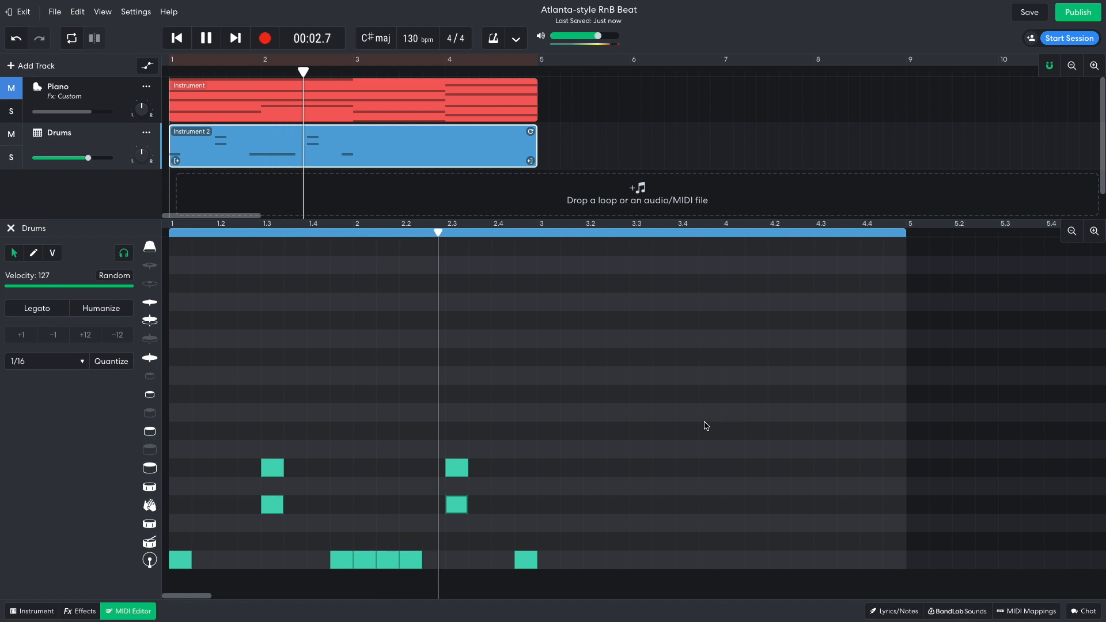
pyautogui.press('space')
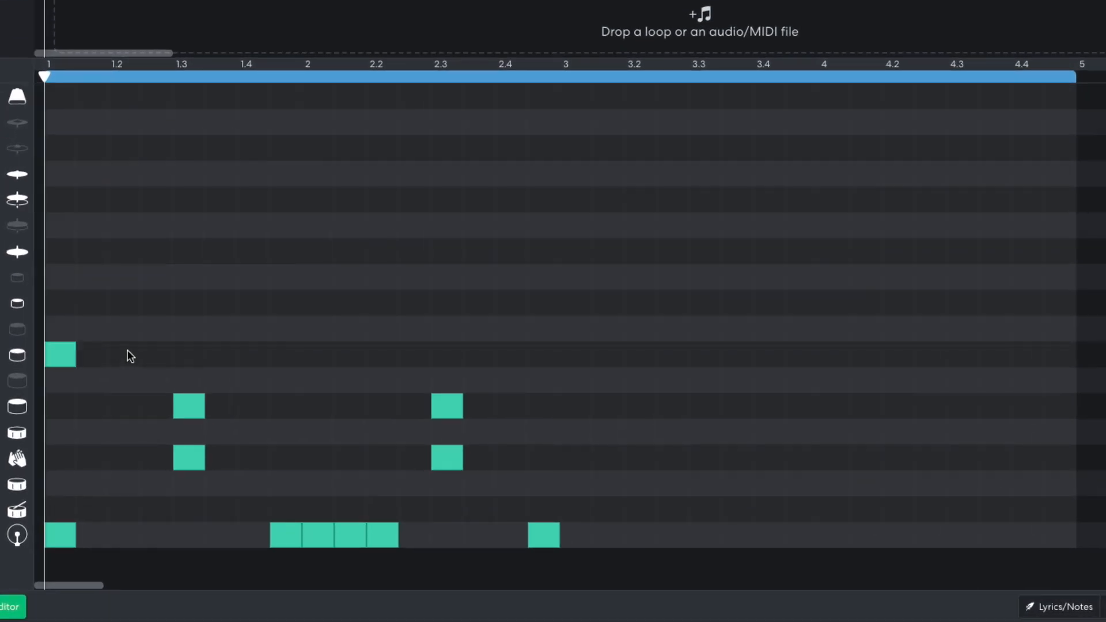
# Step: Fill the medium-tom row with a hit on every beat from 1 to 2.4, and play the drum pattern
pyautogui.click(124, 355)
pyautogui.click(189, 354)
pyautogui.click(253, 354)
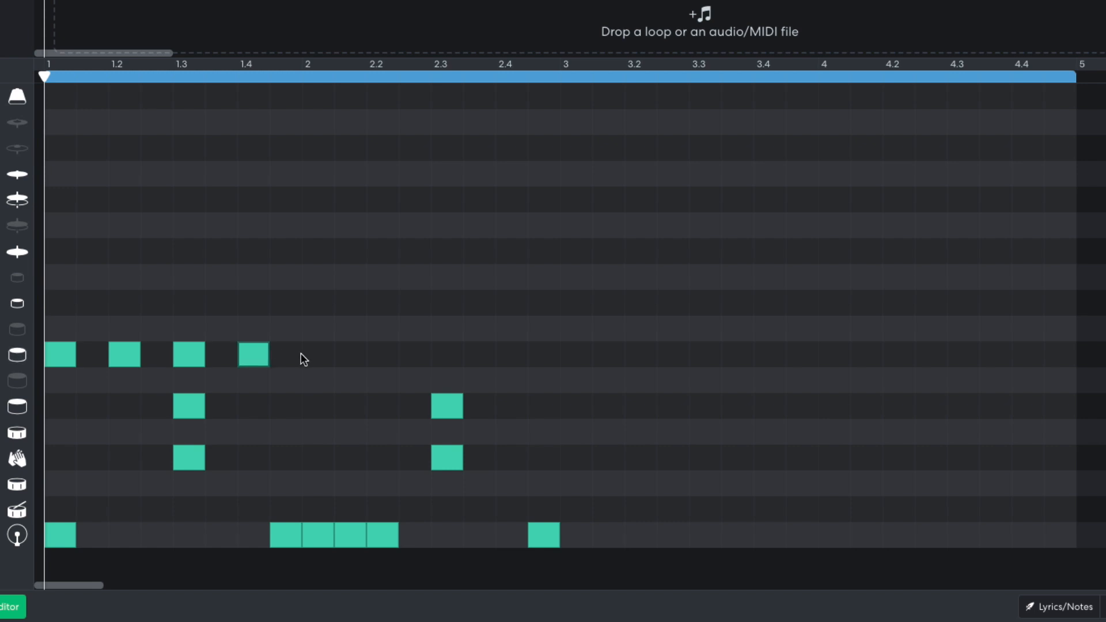
pyautogui.click(318, 354)
pyautogui.click(383, 354)
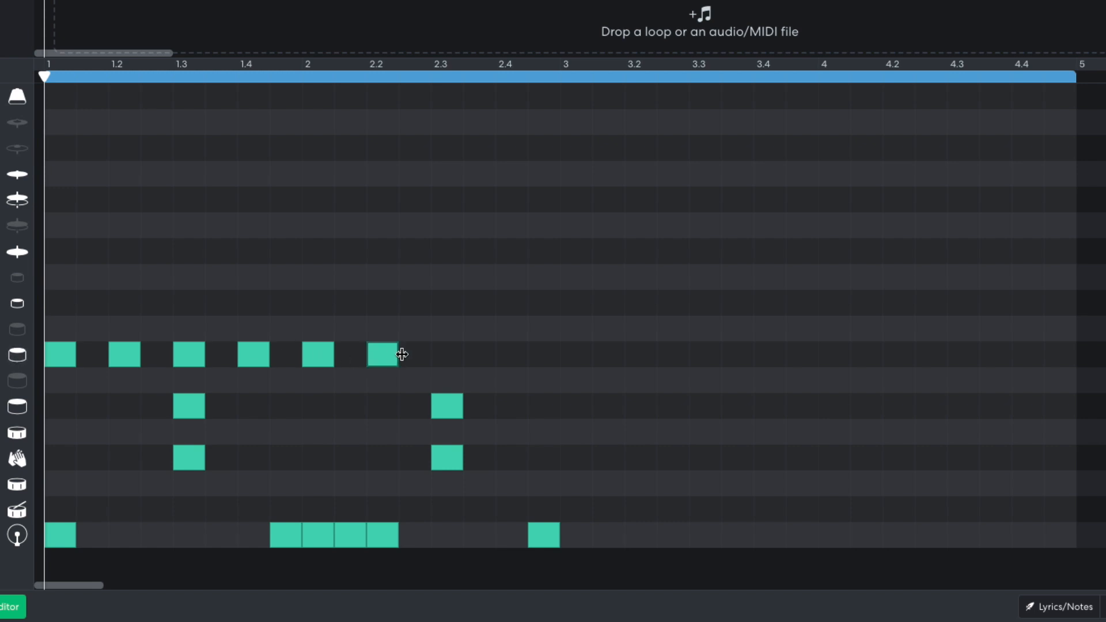
pyautogui.click(447, 354)
pyautogui.click(514, 355)
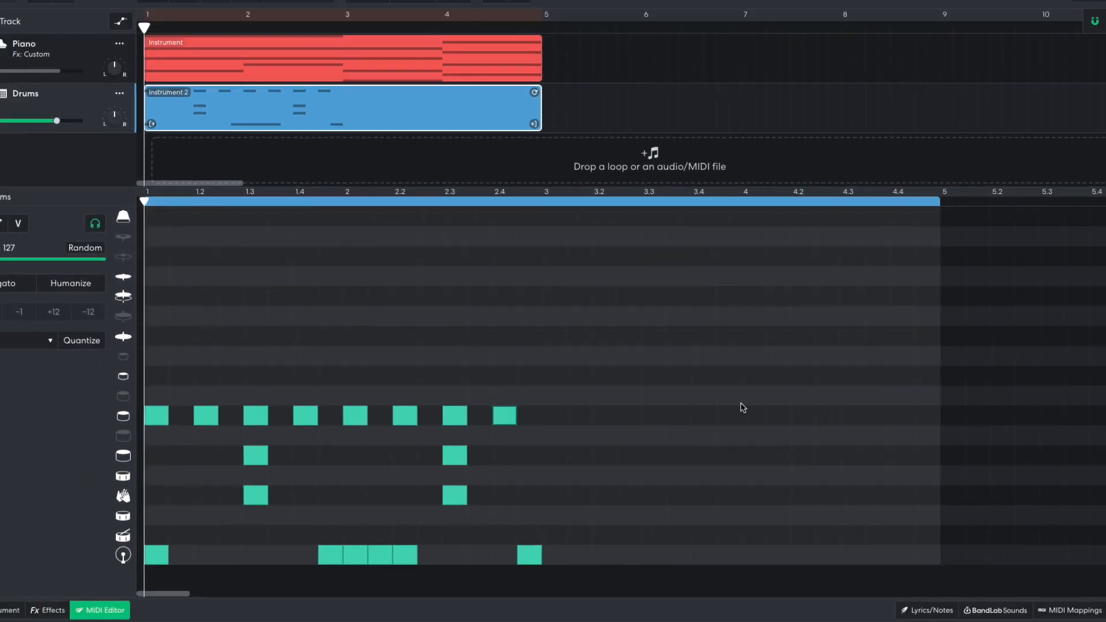
pyautogui.press('space')
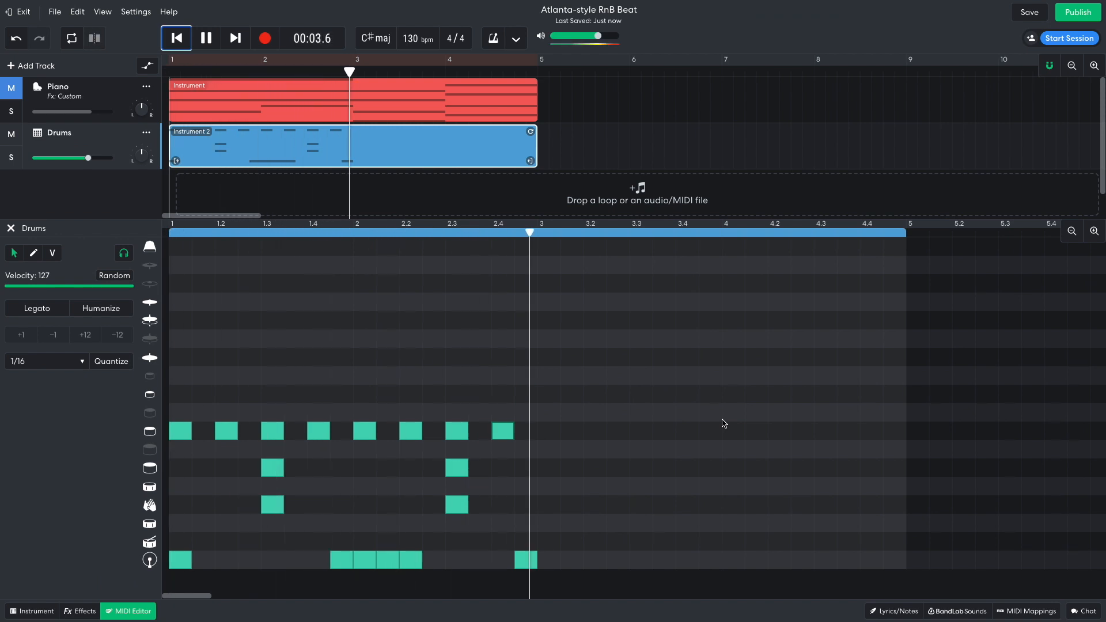
pyautogui.click(306, 337)
pyautogui.press('space')
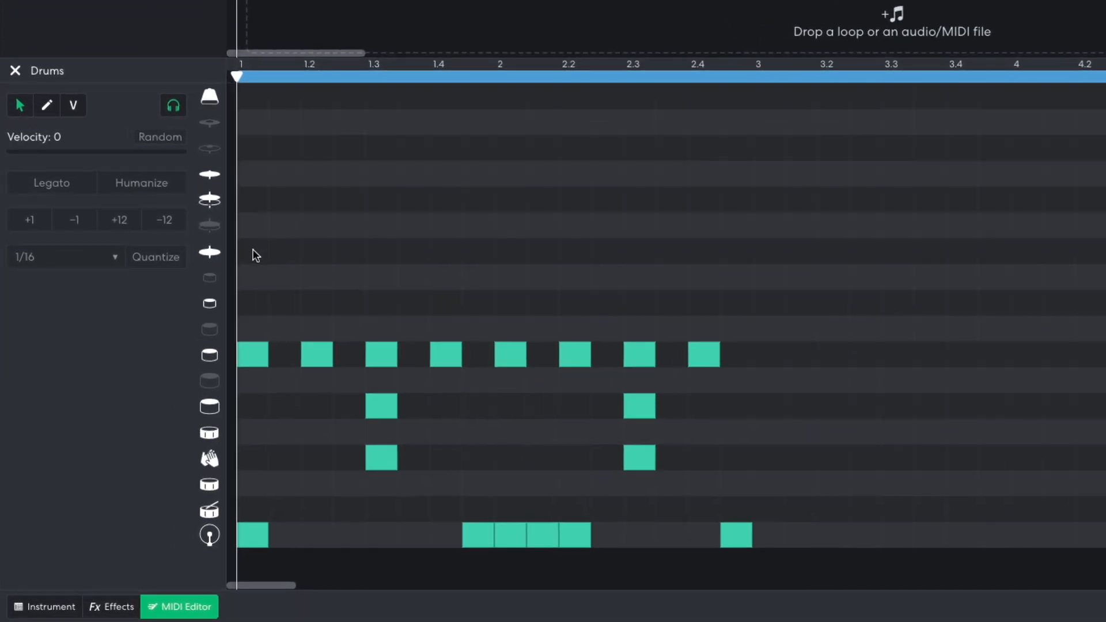
# Step: Fill the cymbal row above the tom rows with back-to-back hits over bars 1 and 2, giving every second hit a velocity of 91
pyautogui.click(179, 356)
pyautogui.click(280, 250)
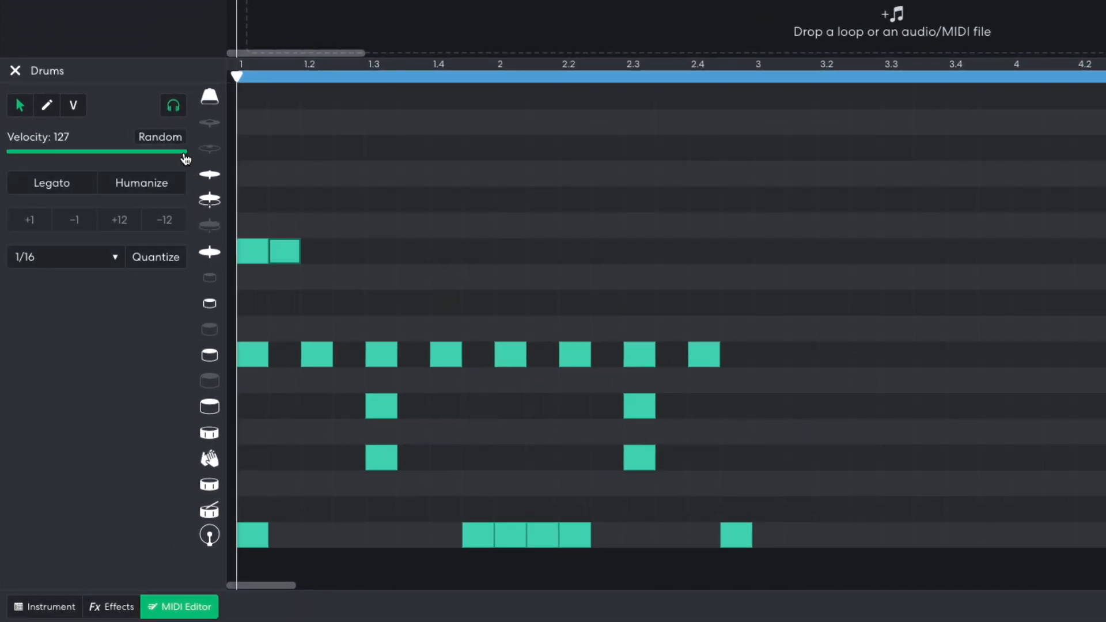
pyautogui.moveTo(148, 150); pyautogui.dragTo(138, 150)
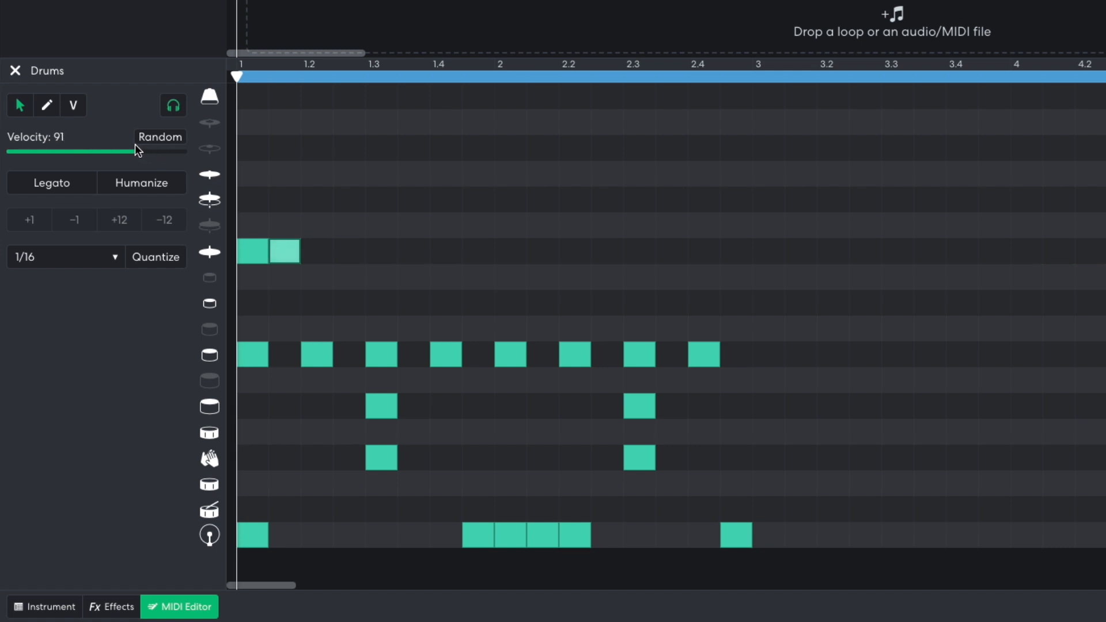
pyautogui.moveTo(385, 217); pyautogui.dragTo(311, 253)
pyautogui.moveTo(439, 232); pyautogui.dragTo(388, 263)
pyautogui.moveTo(558, 217); pyautogui.dragTo(508, 264)
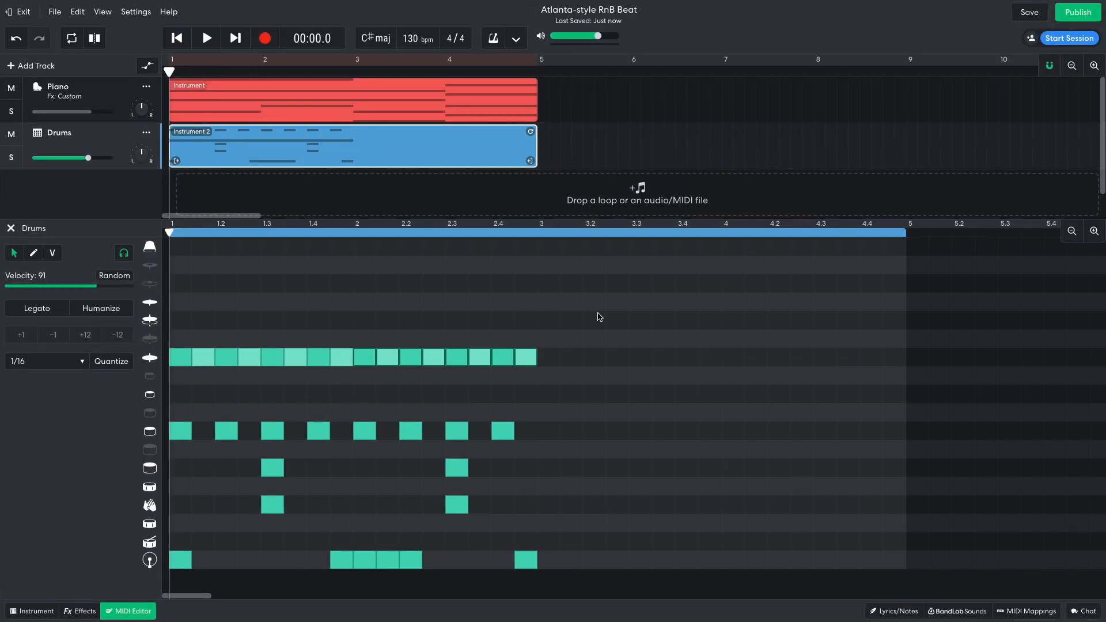
# Step: Duplicate the complete two-bar drum pattern into bars 3 and 4, and play the beat
pyautogui.moveTo(836, 188); pyautogui.dragTo(260, 520)
pyautogui.moveTo(186, 550); pyautogui.dragTo(557, 578)
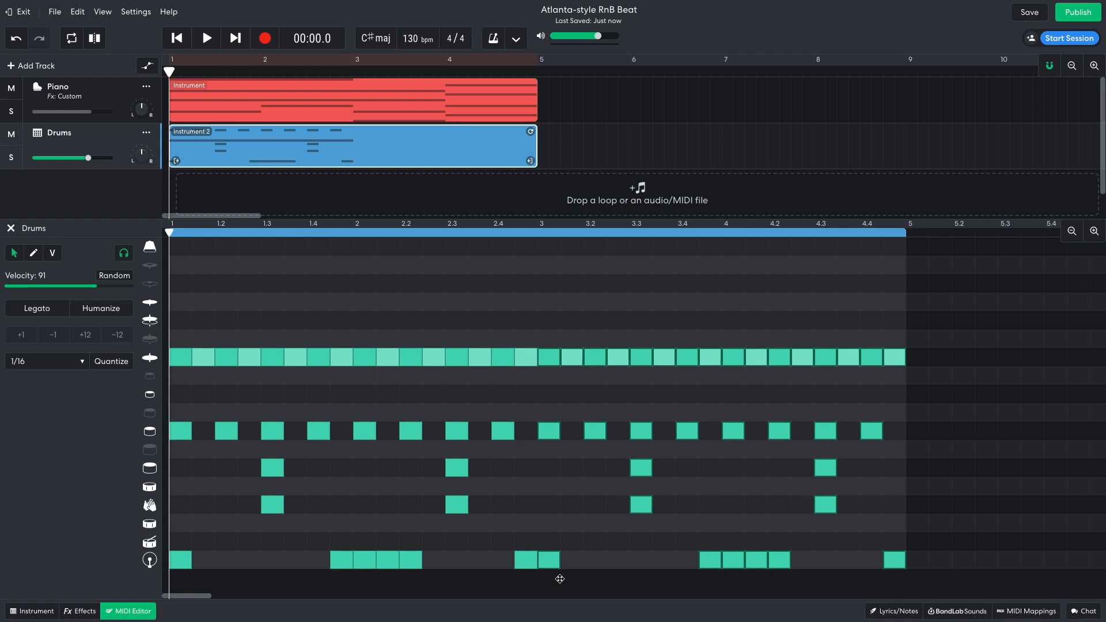
pyautogui.press('space')
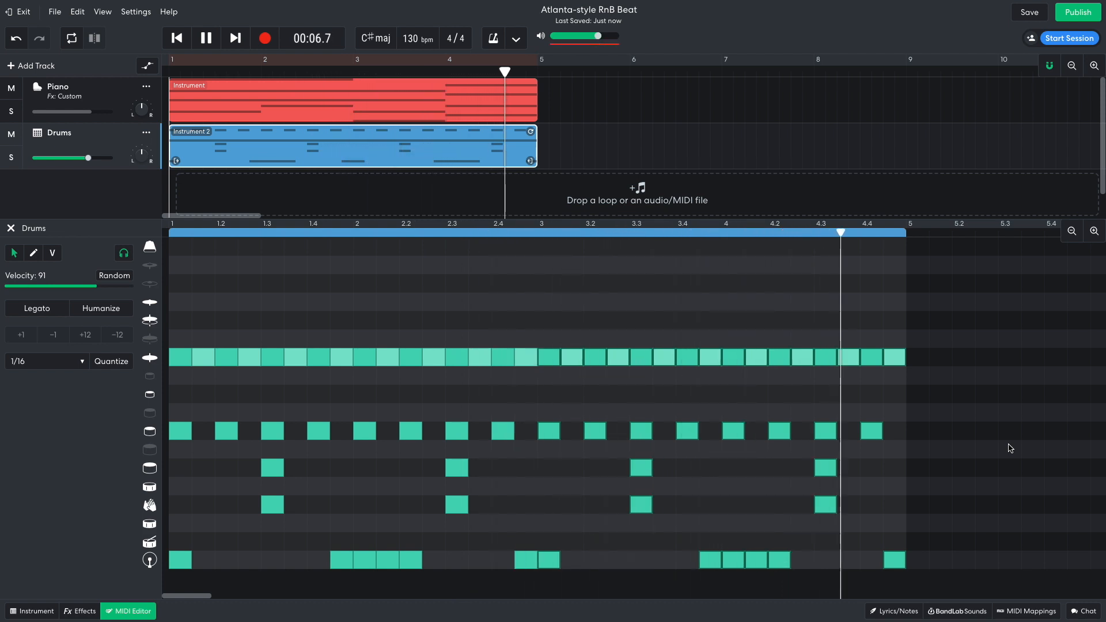
pyautogui.press('space')
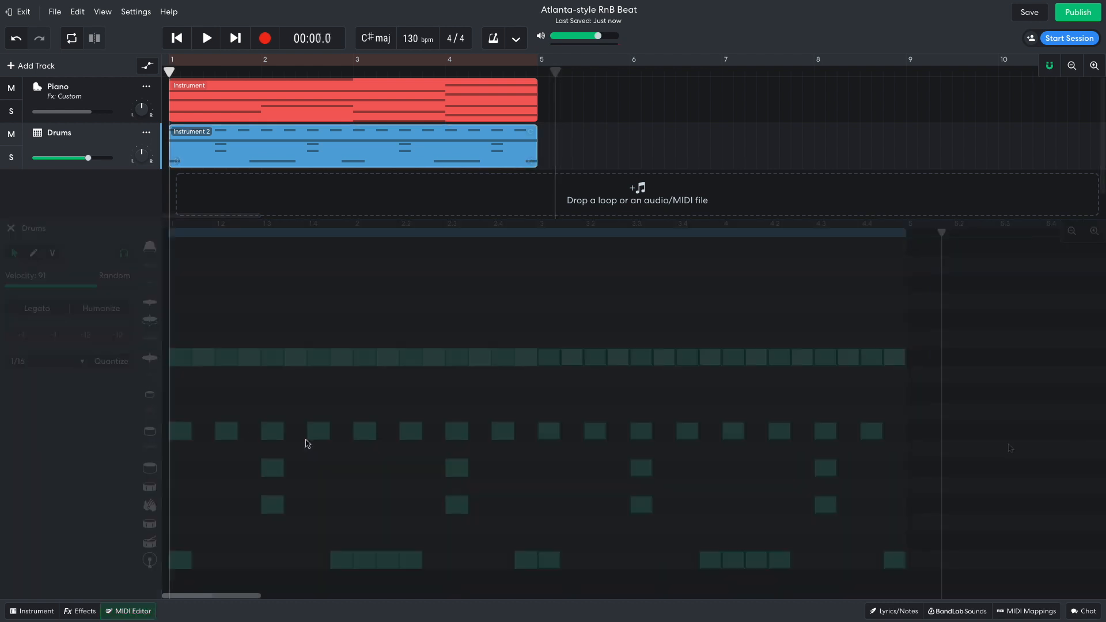
# Step: Lower the Drums track's volume to -9.0 dB and bring the Piano track down to the same level
pyautogui.moveTo(88, 157); pyautogui.dragTo(79, 158)
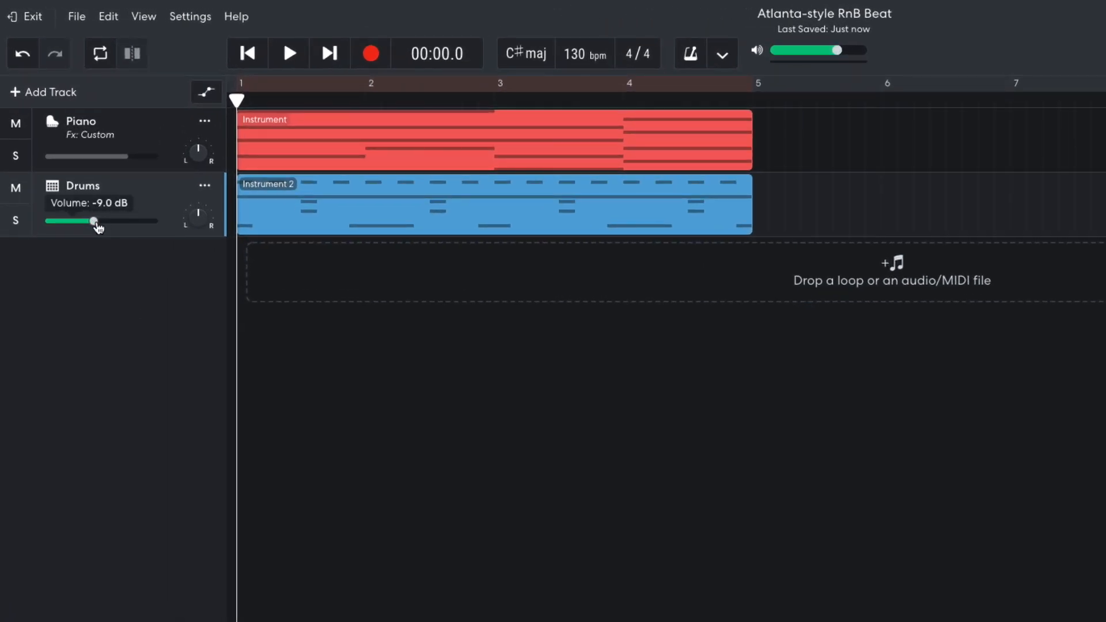
pyautogui.moveTo(128, 158); pyautogui.dragTo(105, 158)
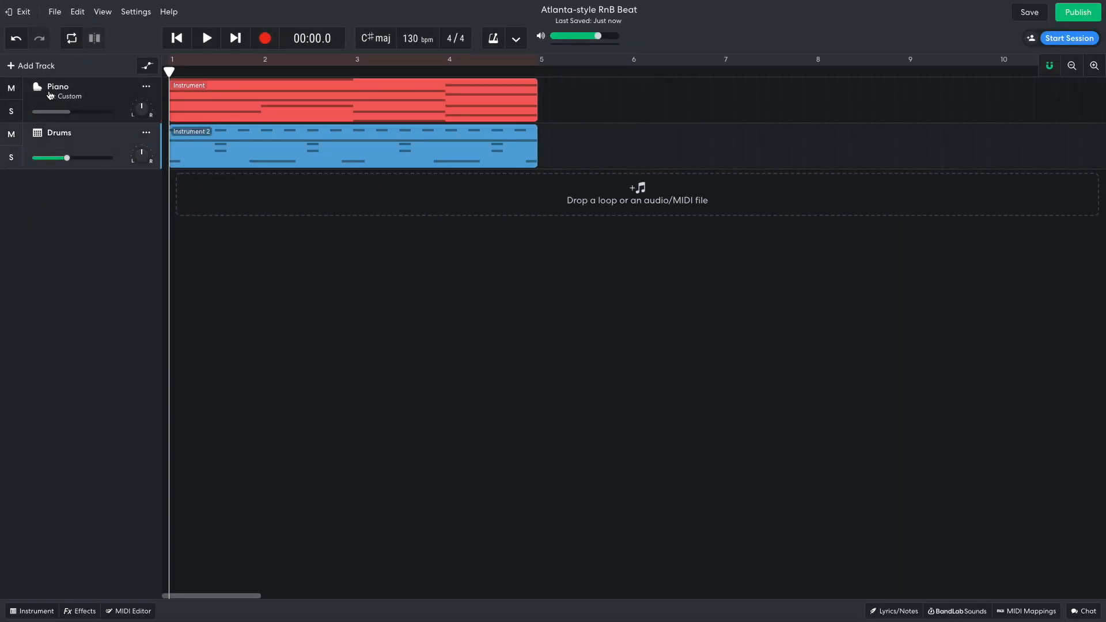
# Step: Add an instrument track with the Acoustic Guitar sound, and play the beat with the guitar melody
pyautogui.click(32, 67)
pyautogui.click(432, 241)
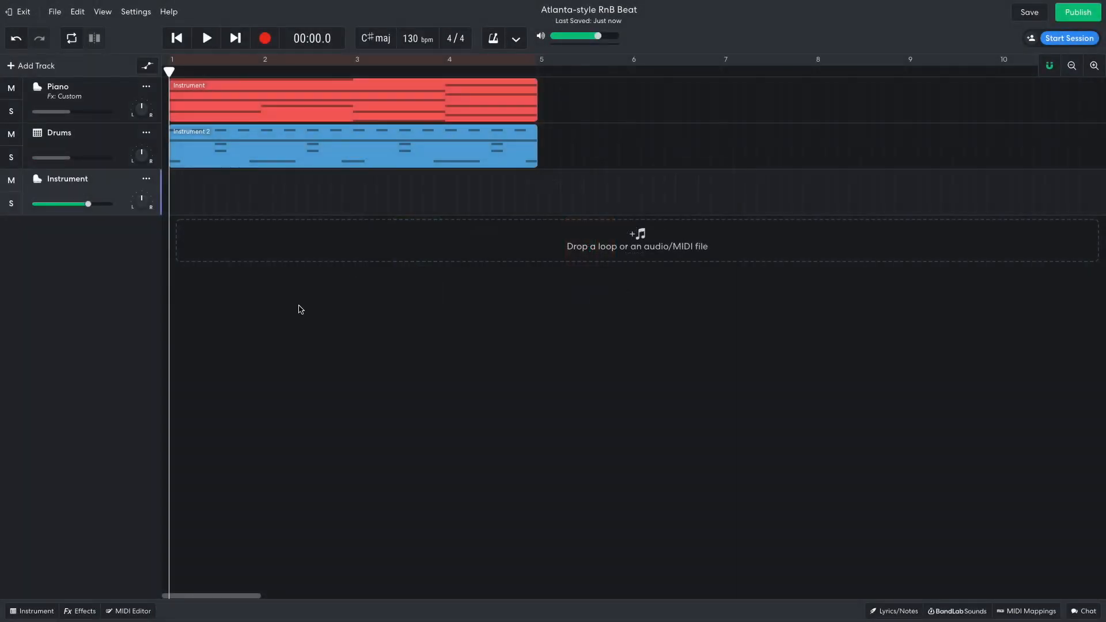
pyautogui.click(32, 610)
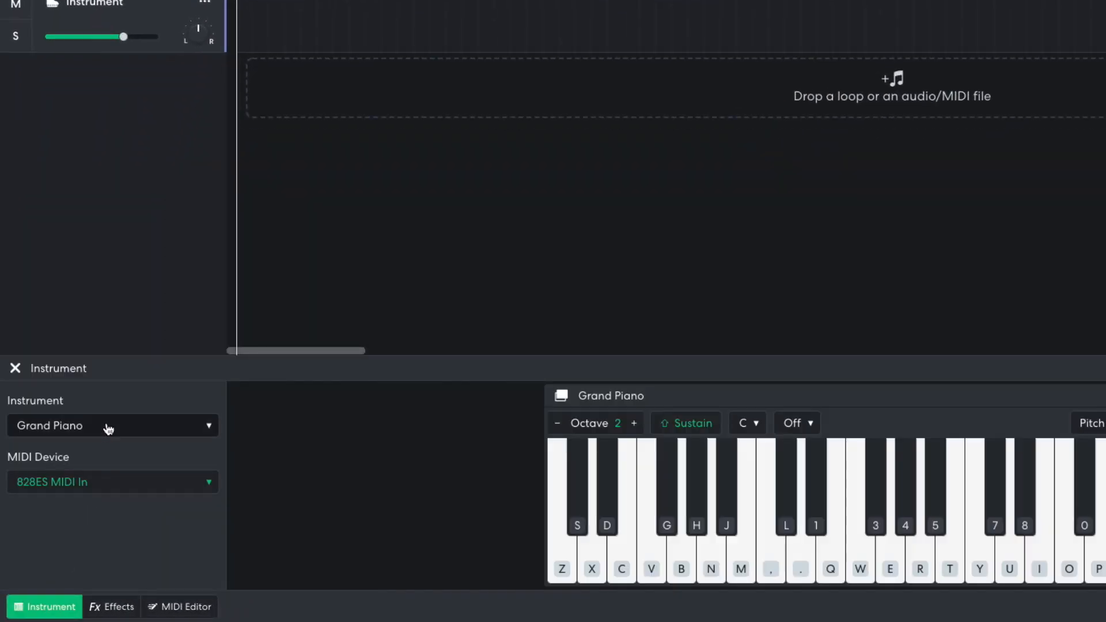
pyautogui.click(108, 429)
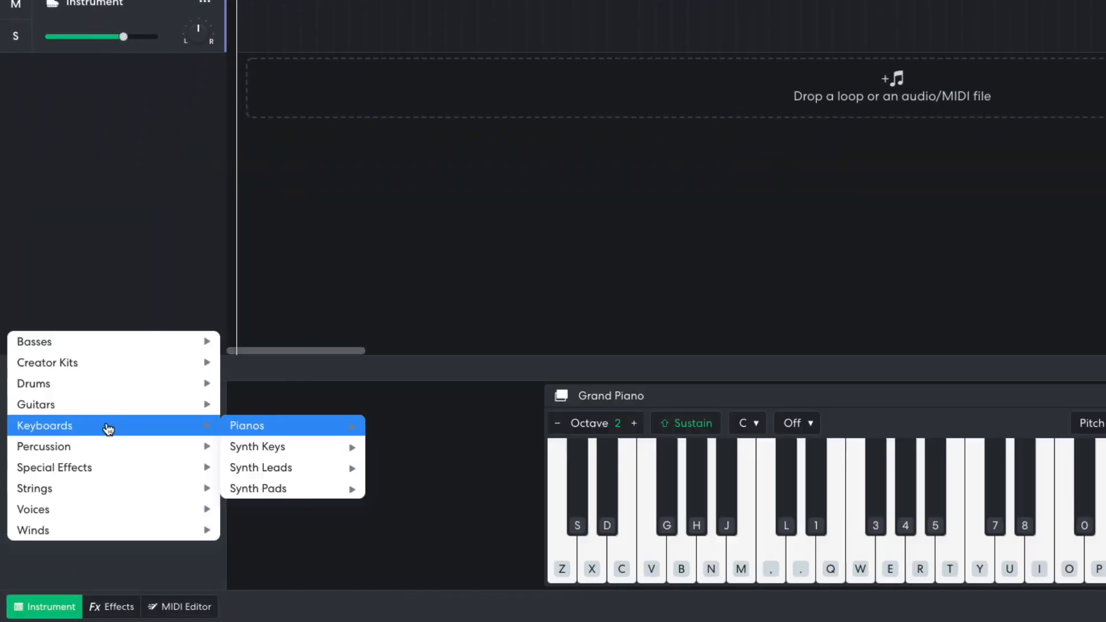
pyautogui.moveTo(122, 412)
pyautogui.moveTo(257, 412)
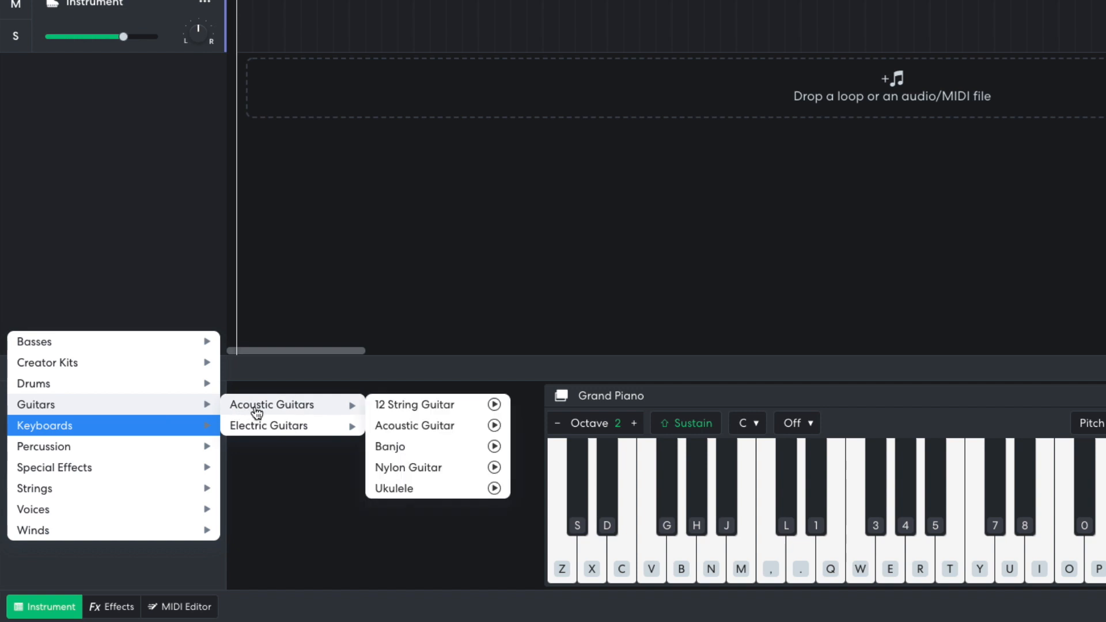
pyautogui.click(398, 426)
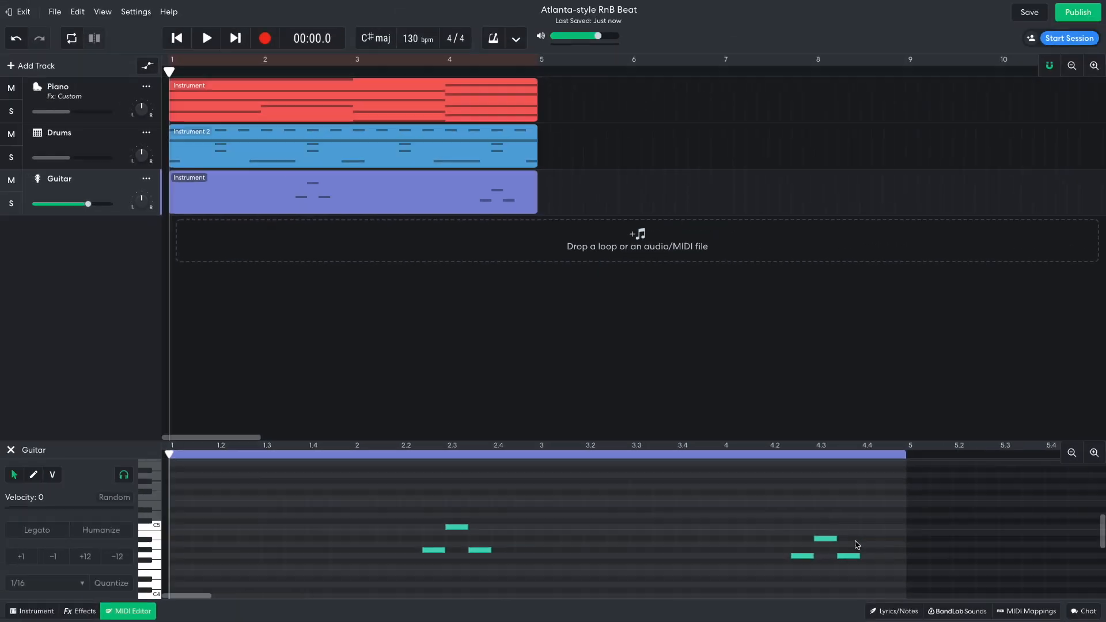
pyautogui.press('space')
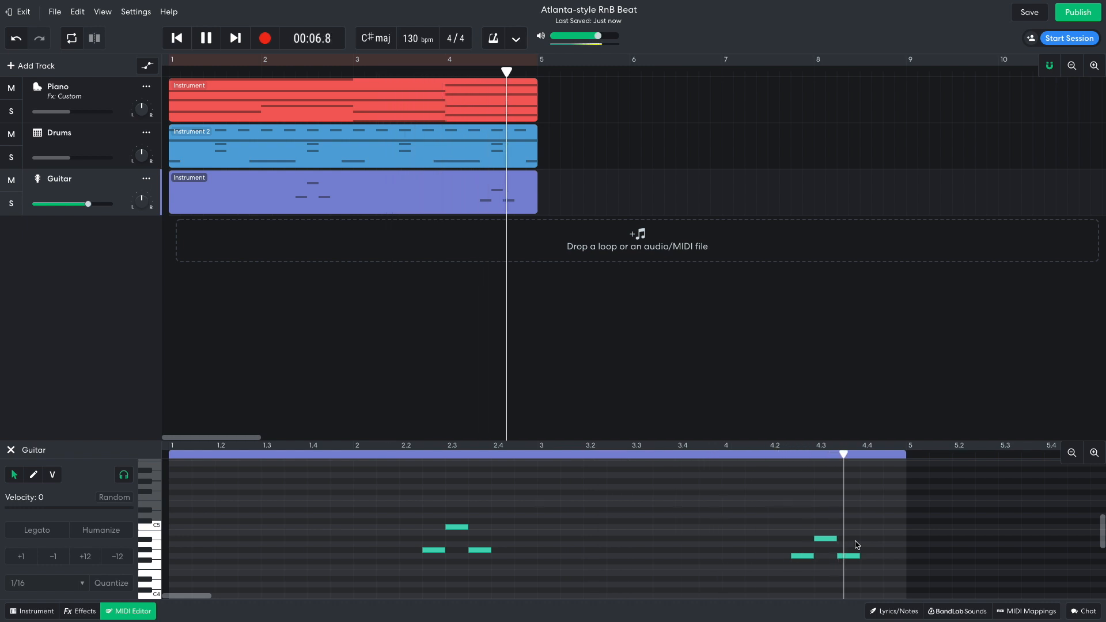
pyautogui.press('space')
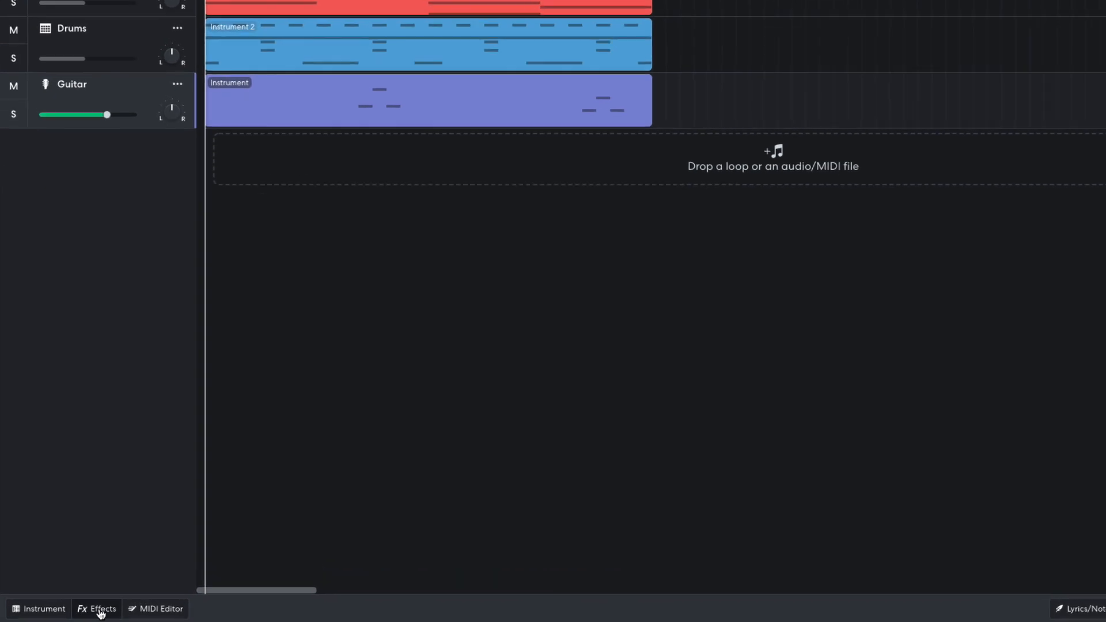
# Step: Add a Studio Reverb effect to the Guitar track, and play the beat
pyautogui.click(80, 611)
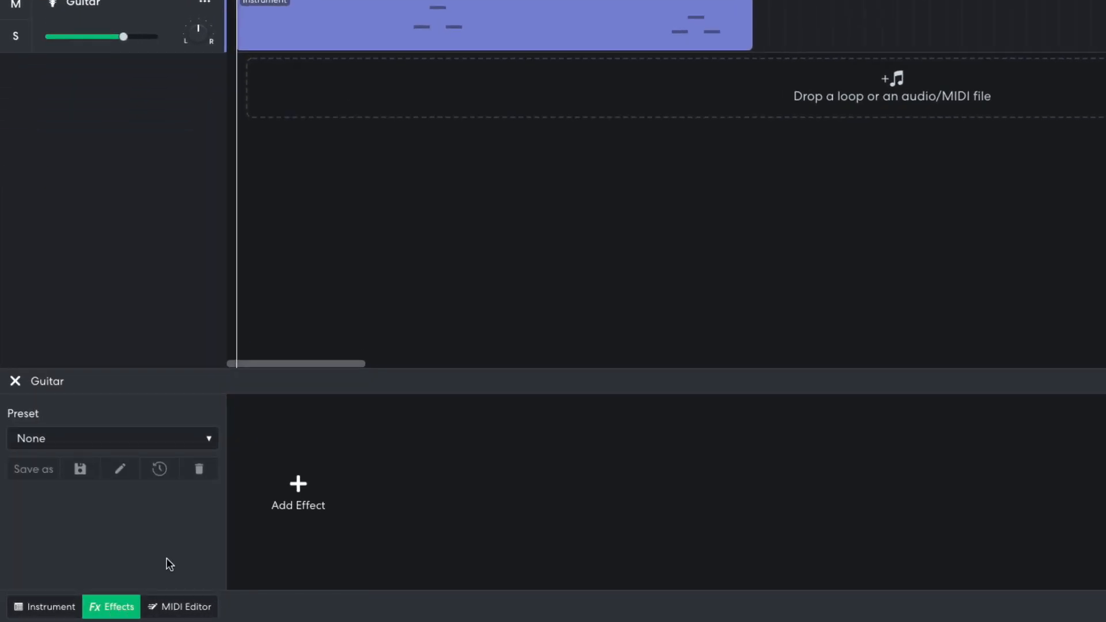
pyautogui.click(284, 505)
pyautogui.moveTo(291, 532)
pyautogui.click(407, 573)
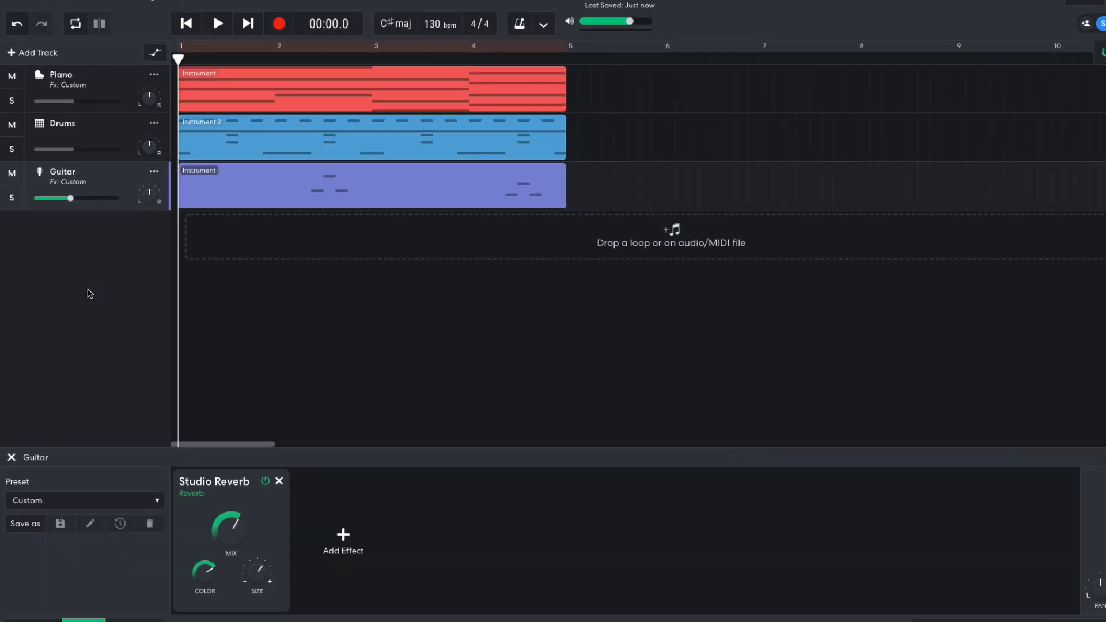
pyautogui.press('space')
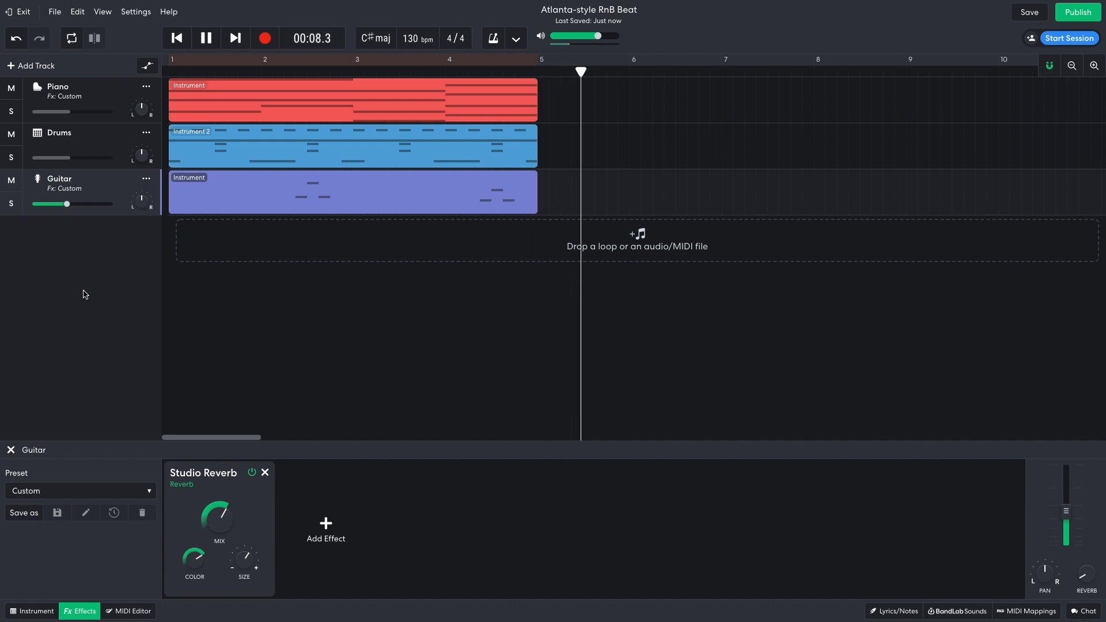
pyautogui.press('space')
# Step: Add another instrument track with the Moog Bass synth sound, and play the beat with the bass line
pyautogui.click(34, 65)
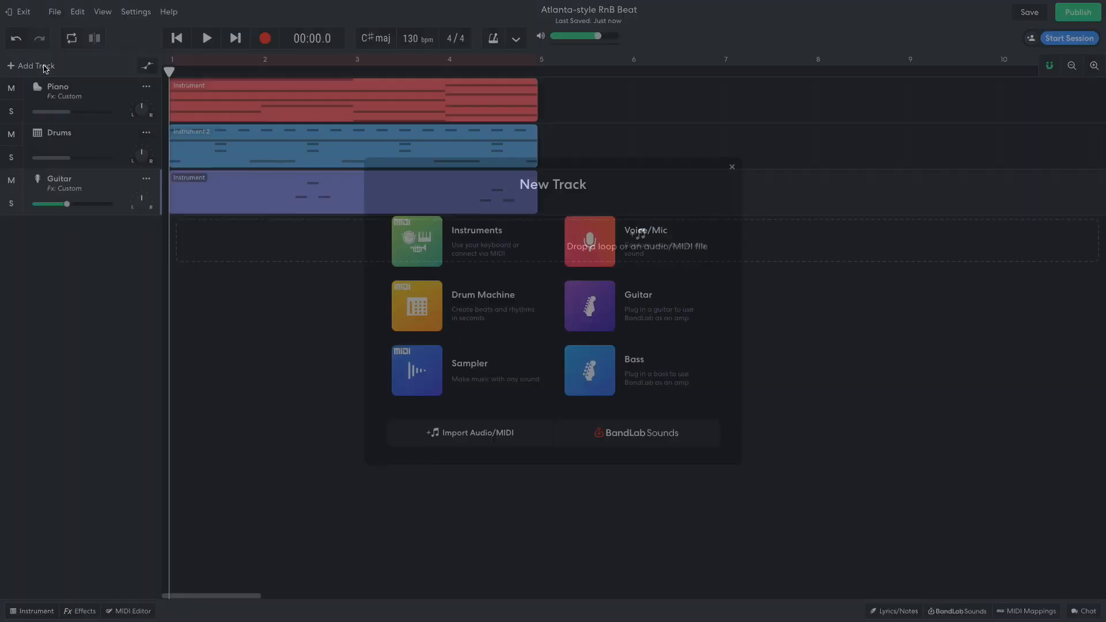
pyautogui.click(416, 219)
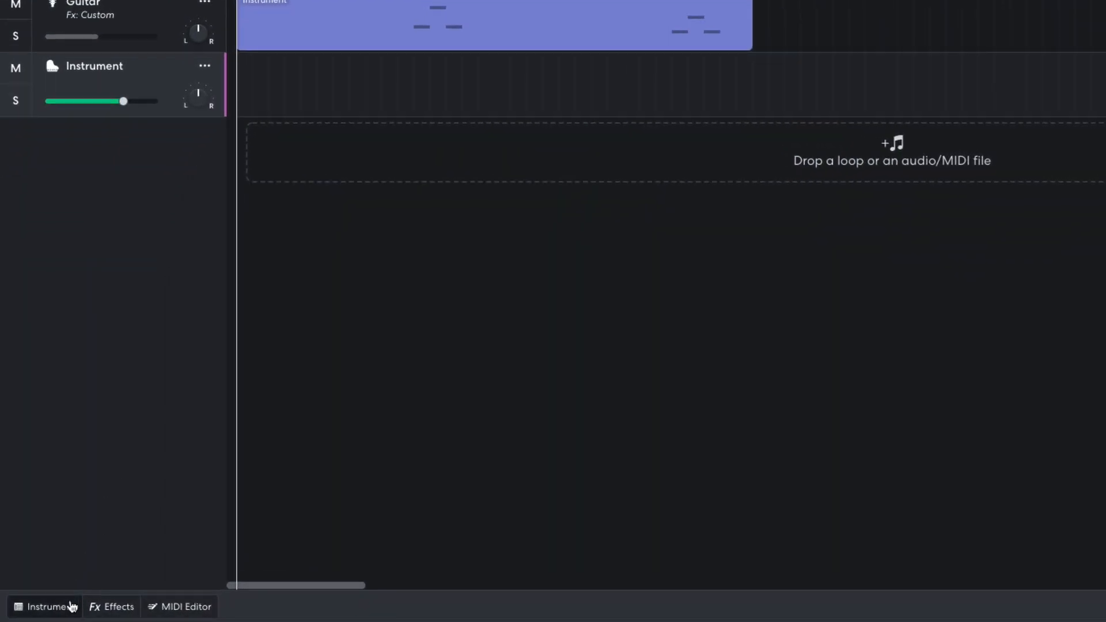
pyautogui.click(46, 610)
pyautogui.click(126, 433)
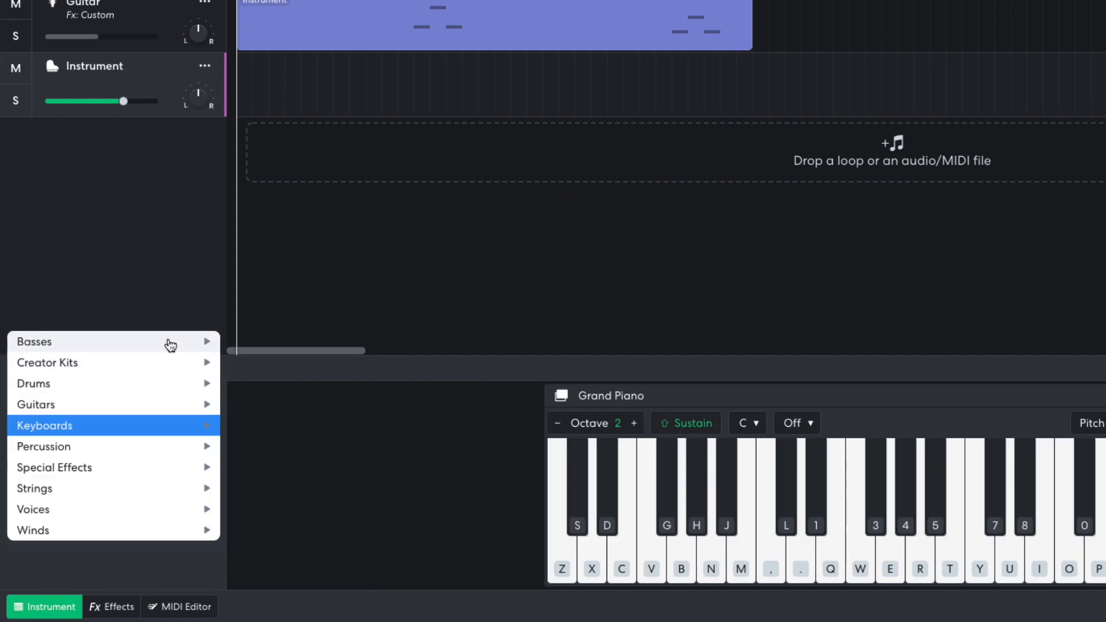
pyautogui.moveTo(172, 342)
pyautogui.moveTo(304, 405)
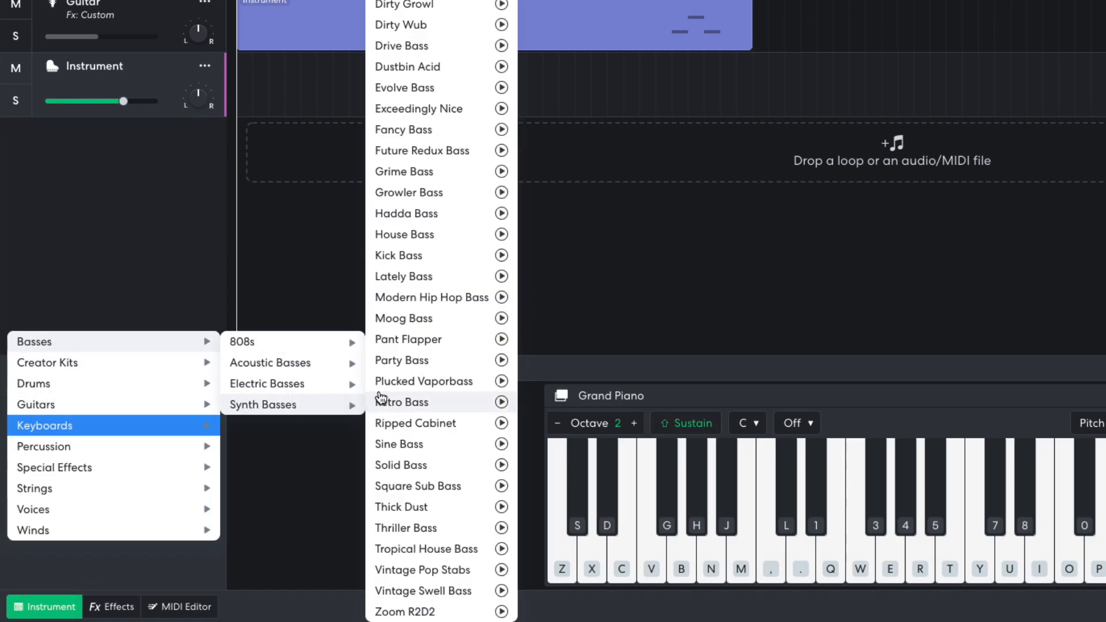
pyautogui.click(428, 320)
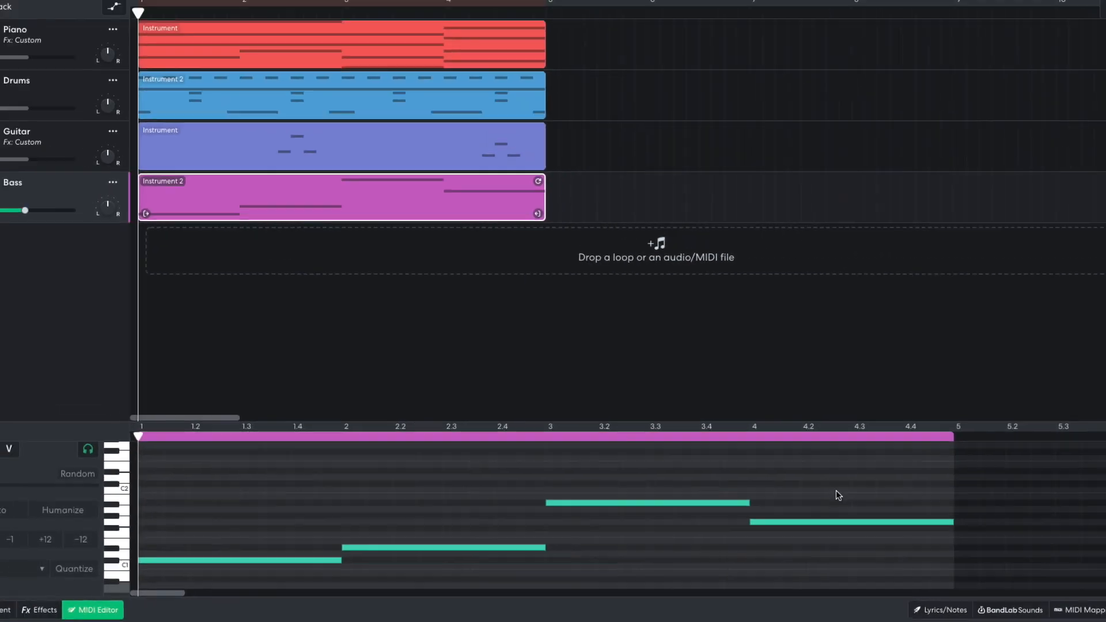
pyautogui.press('space')
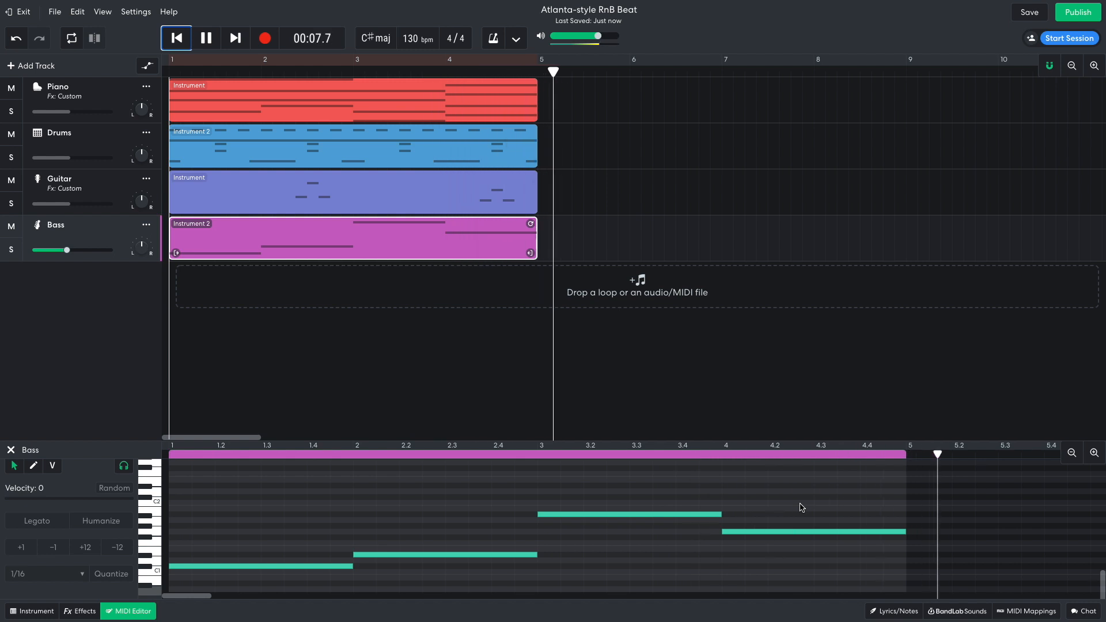
pyautogui.press('space')
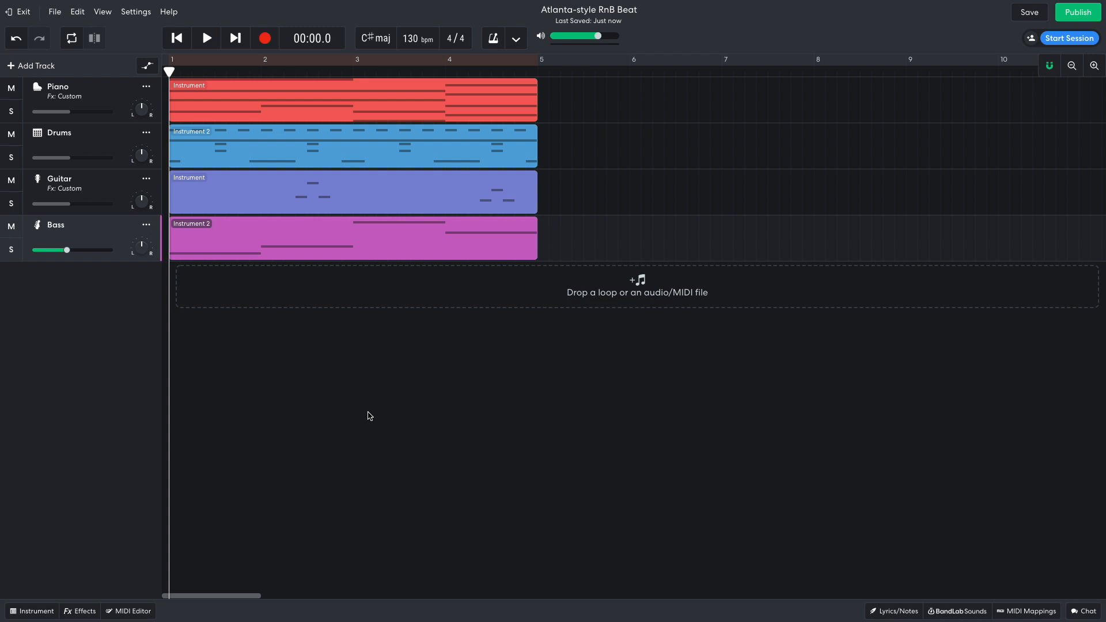
# Step: Add a Multi Filter to the Bass track, turn down its lowpass frequency, and play the beat
pyautogui.click(90, 611)
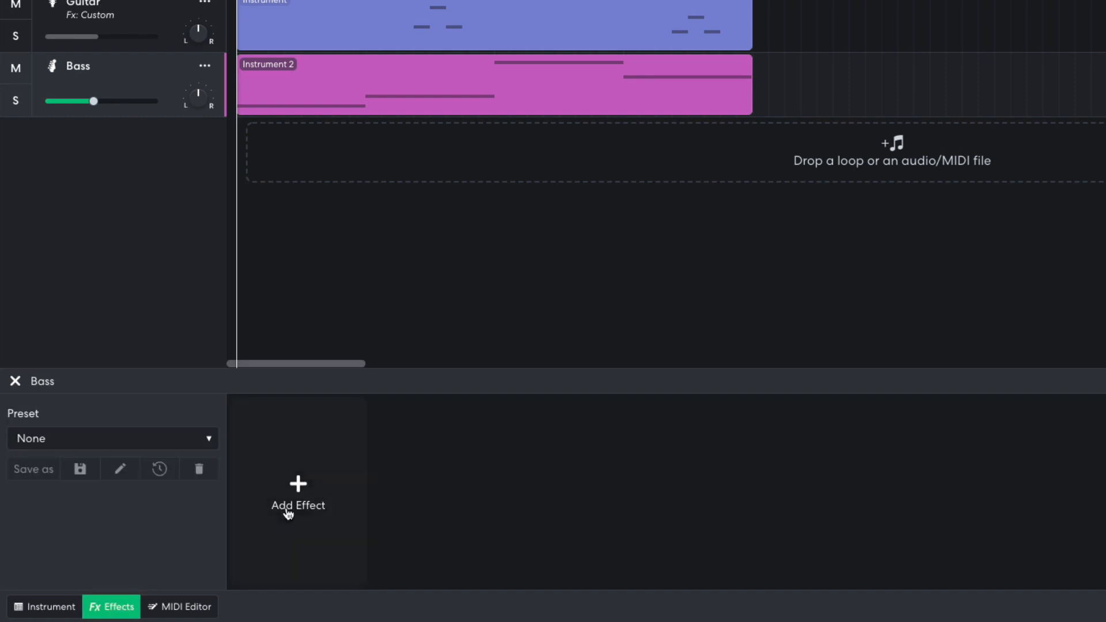
pyautogui.click(288, 514)
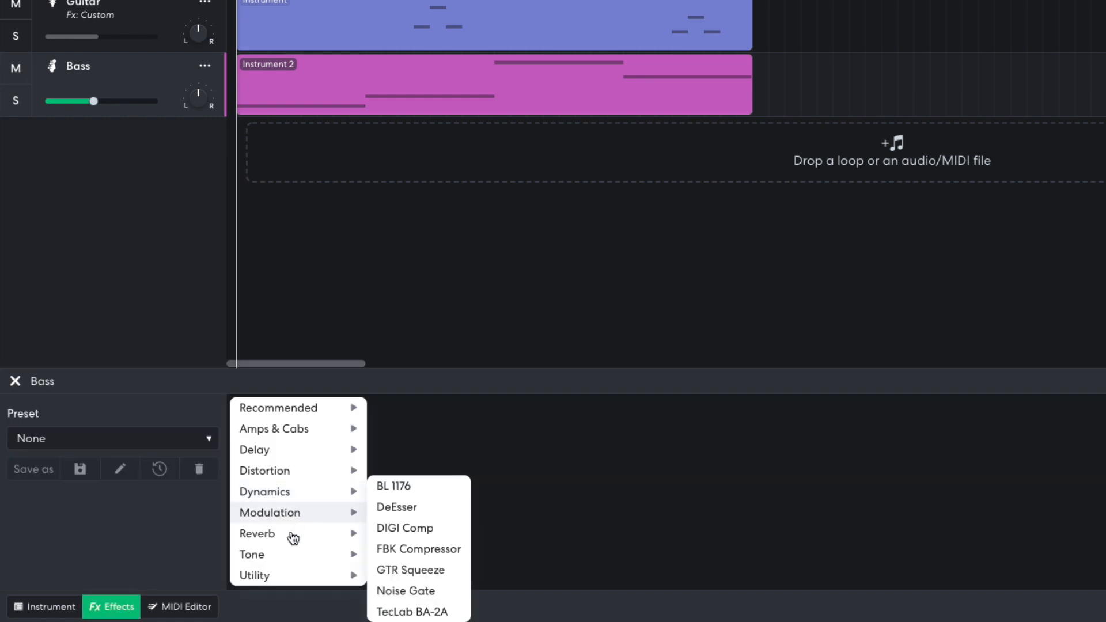
pyautogui.moveTo(289, 559)
pyautogui.click(397, 596)
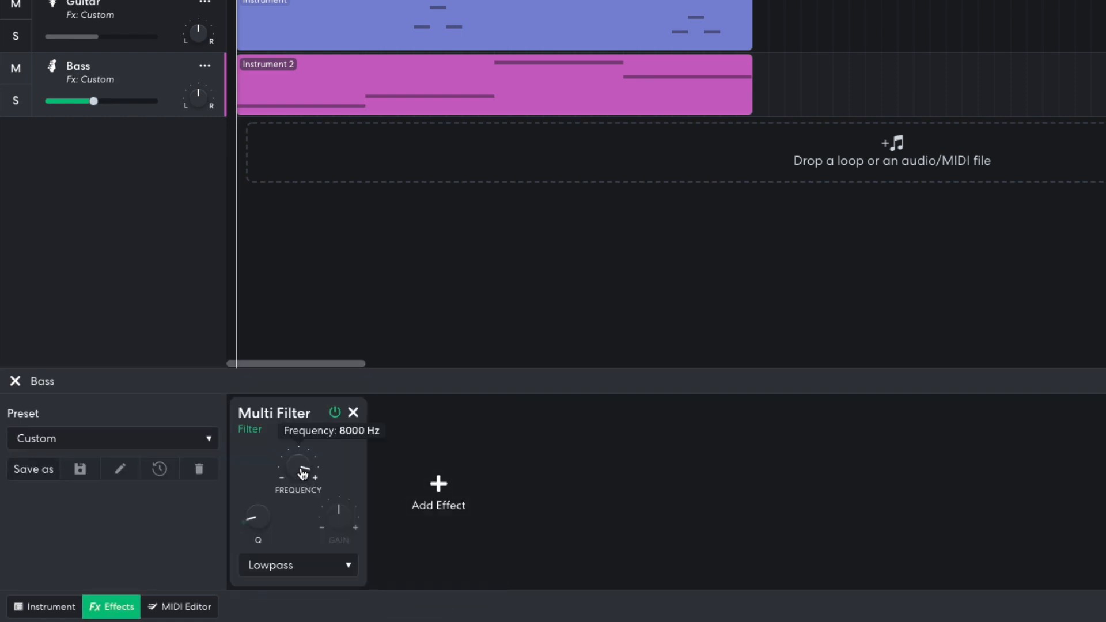
pyautogui.moveTo(293, 533); pyautogui.dragTo(310, 456)
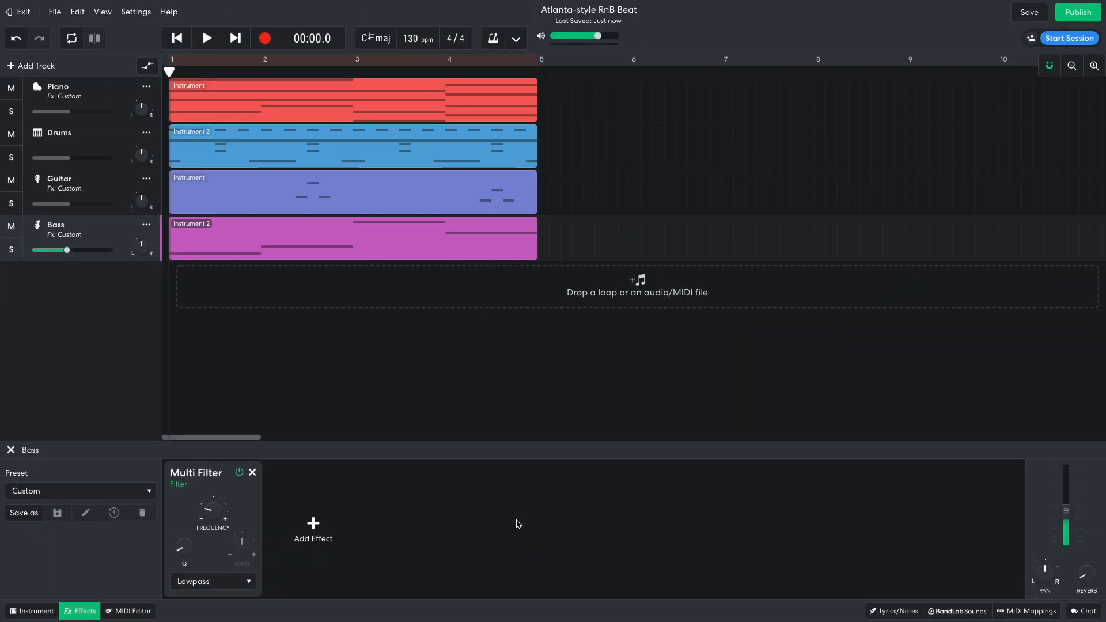
pyautogui.press('space')
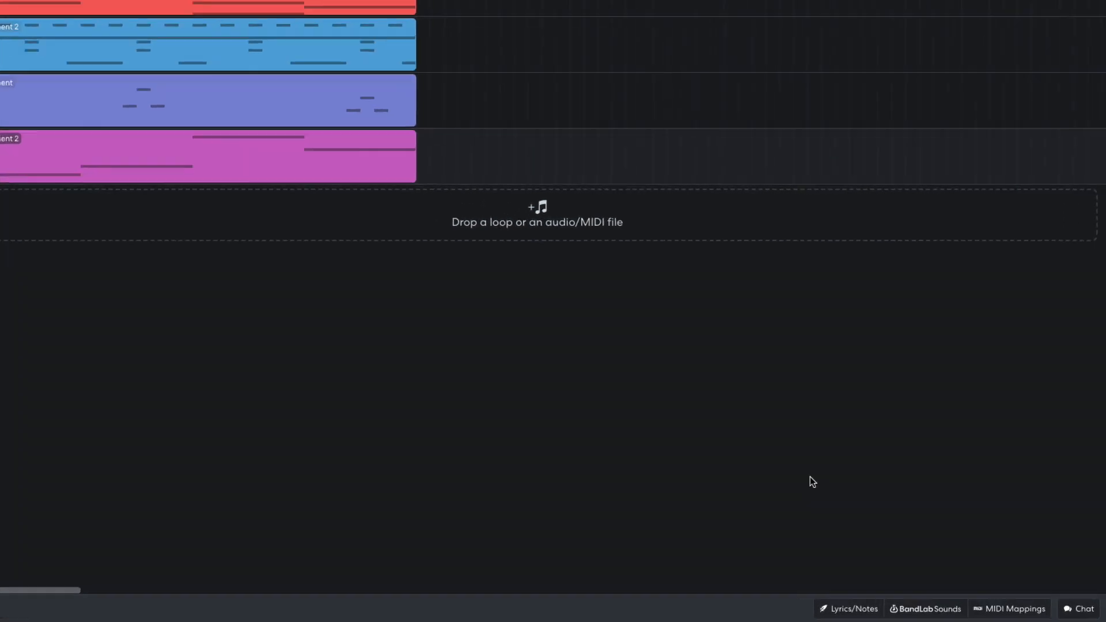
# Step: Find the RnB Essentials pack by searching for "rnb", place its Mojo Lead loop on a new track at bar 1, and play the beat
pyautogui.click(945, 611)
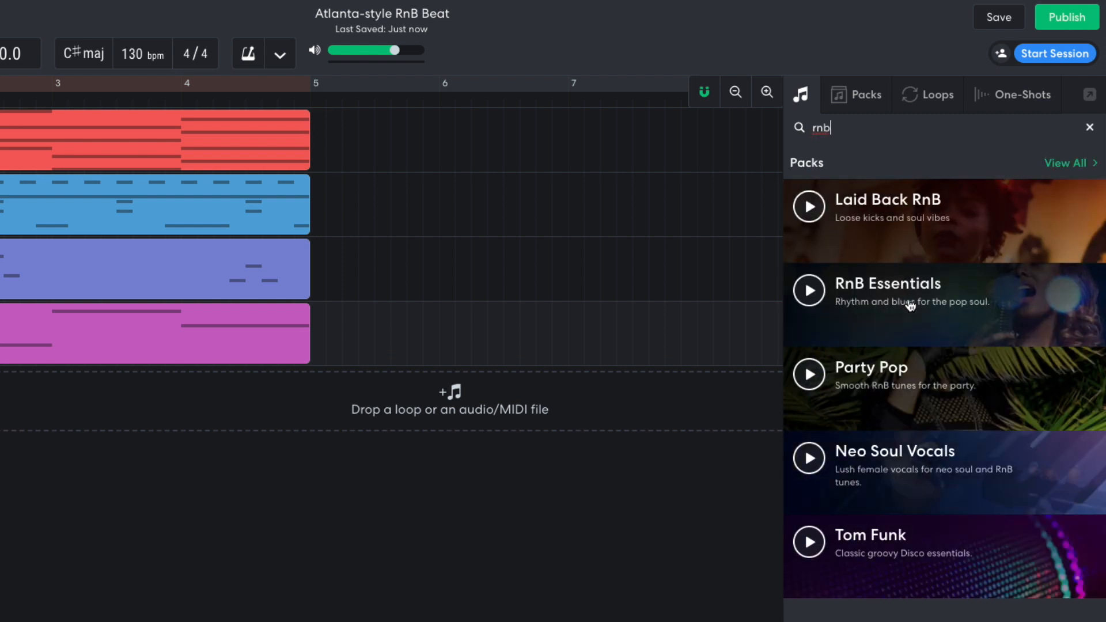
pyautogui.click(910, 305)
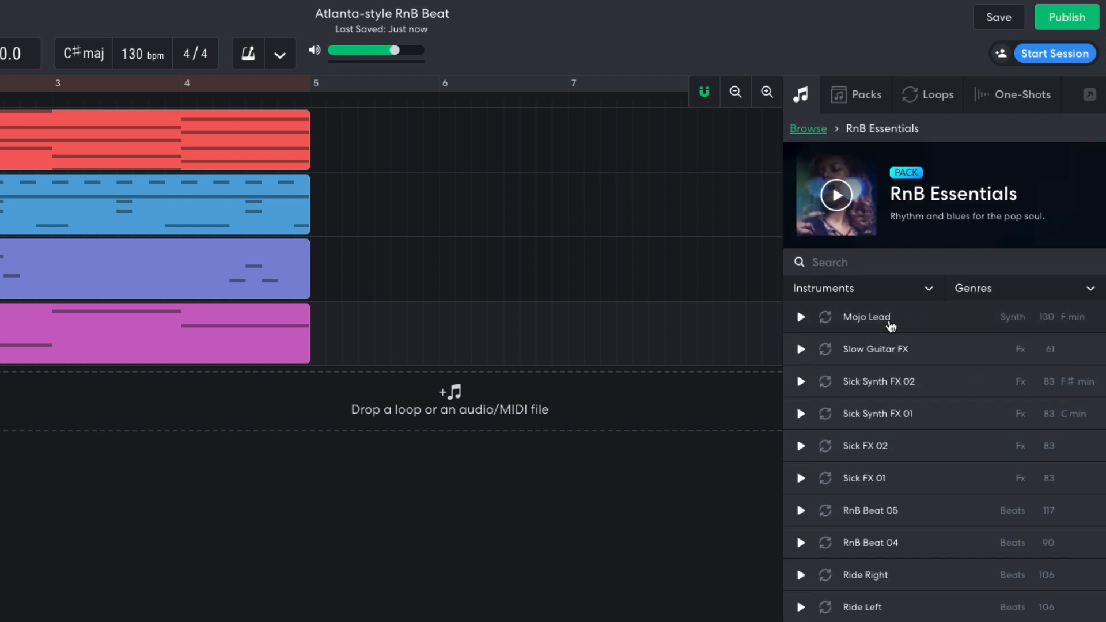
pyautogui.moveTo(890, 326); pyautogui.dragTo(233, 295)
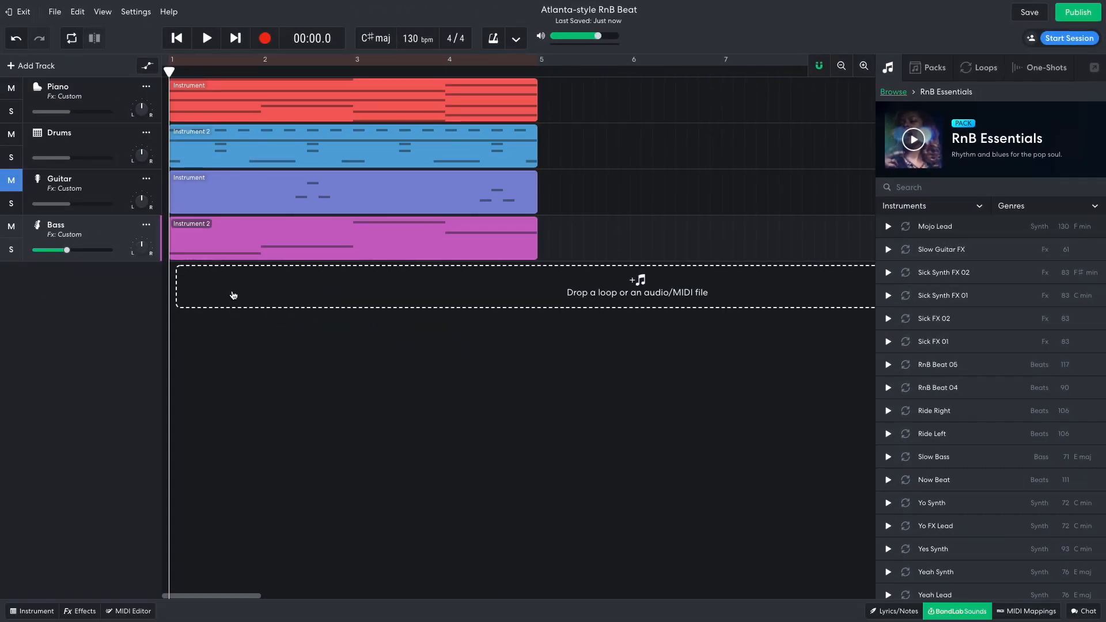
pyautogui.moveTo(314, 292); pyautogui.dragTo(237, 296)
pyautogui.moveTo(88, 297)
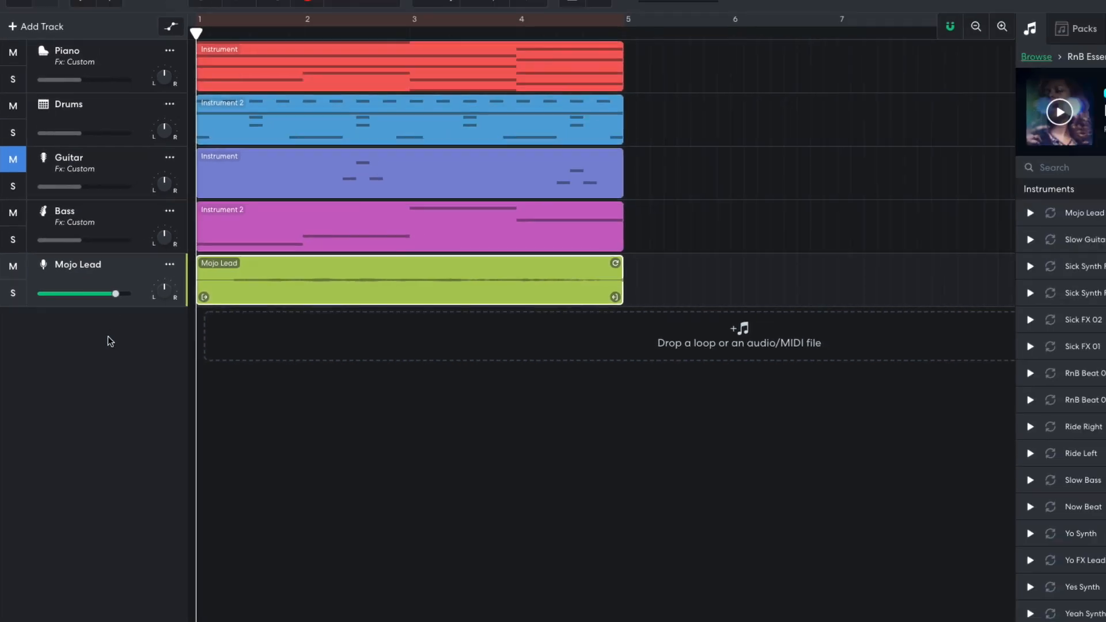
pyautogui.press('space')
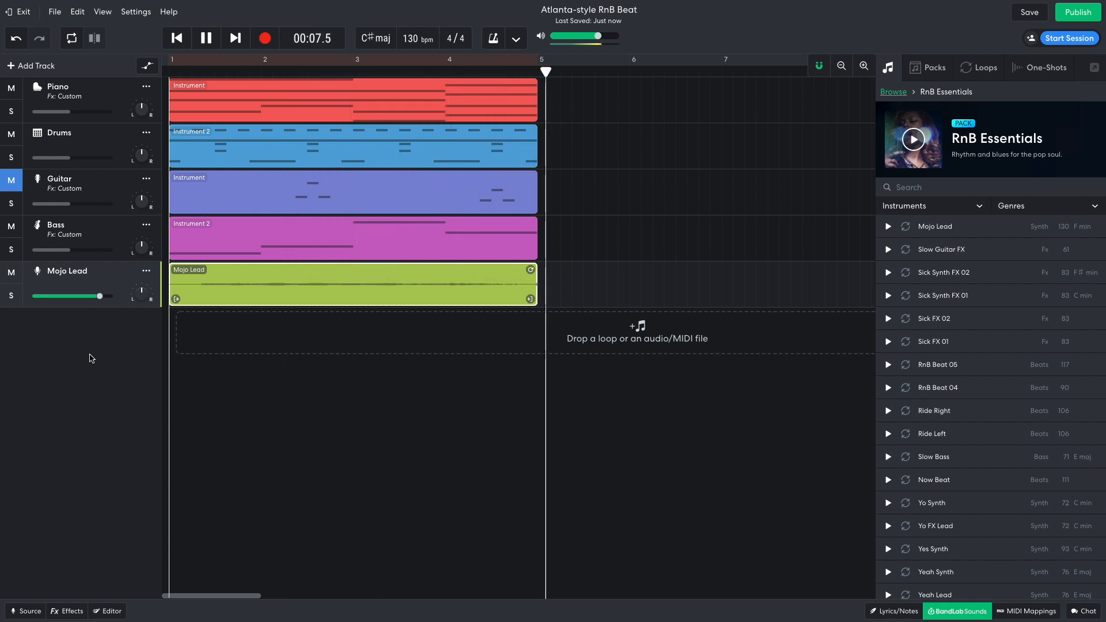
# Step: Stop playback, place the Slow Strings 04 loop on a new track at bar 1, loop it to the end of bar 4, and play the beat
pyautogui.press('space')
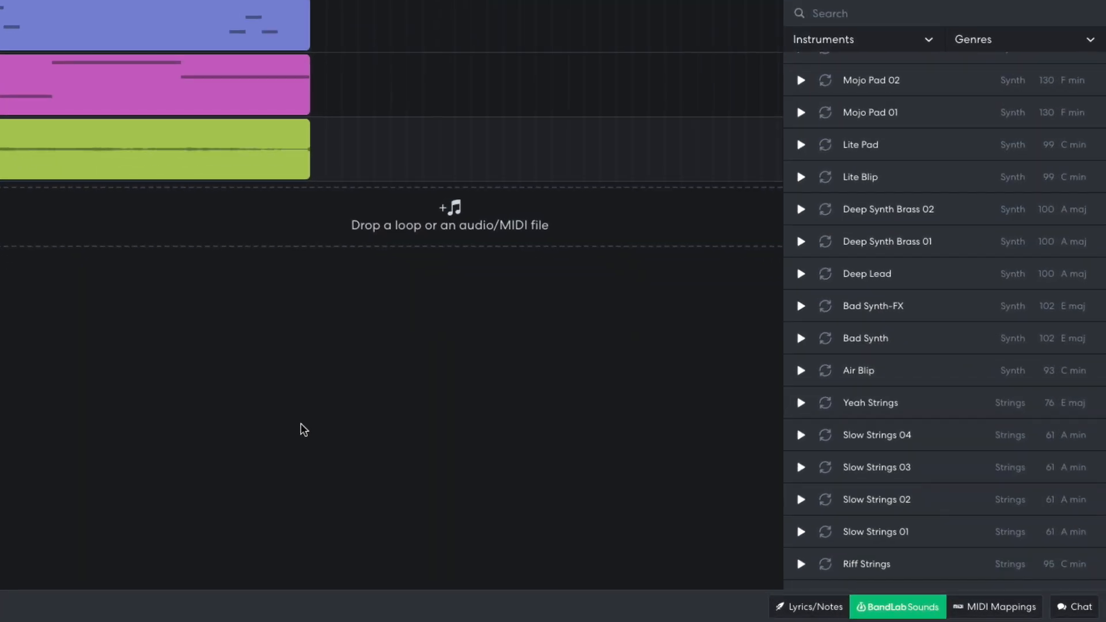
pyautogui.moveTo(827, 438); pyautogui.dragTo(296, 209)
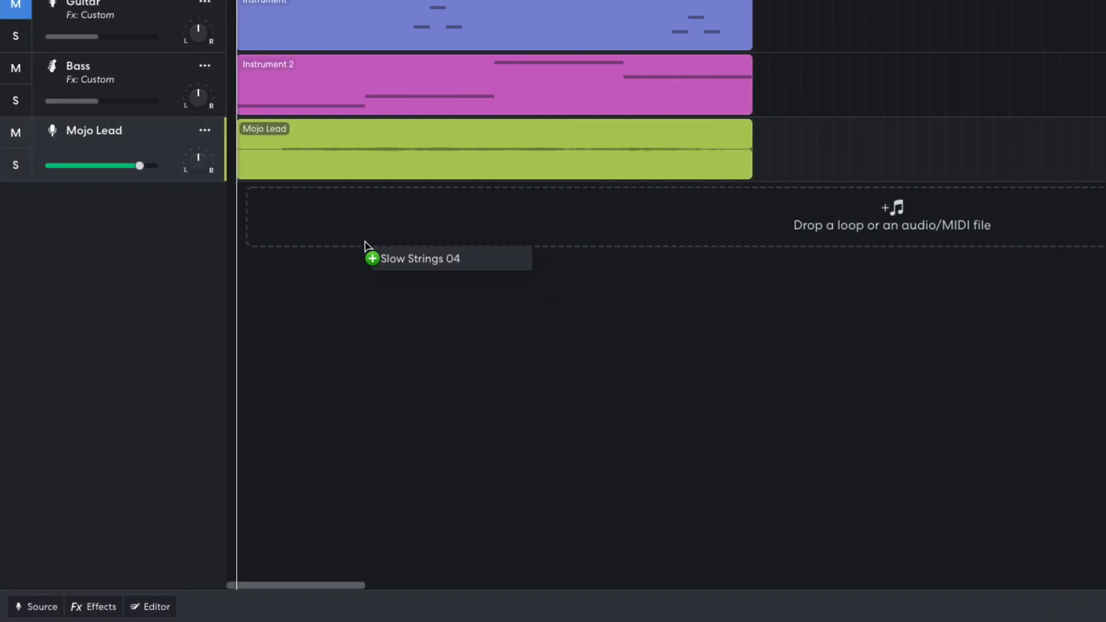
pyautogui.moveTo(486, 193); pyautogui.dragTo(728, 172)
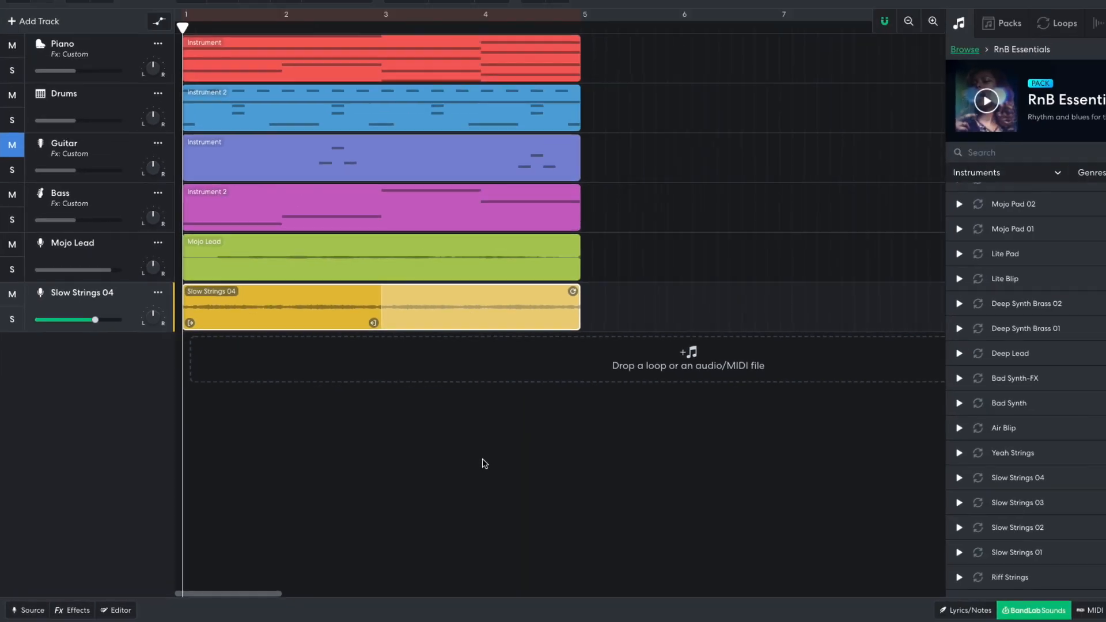
pyautogui.press('space')
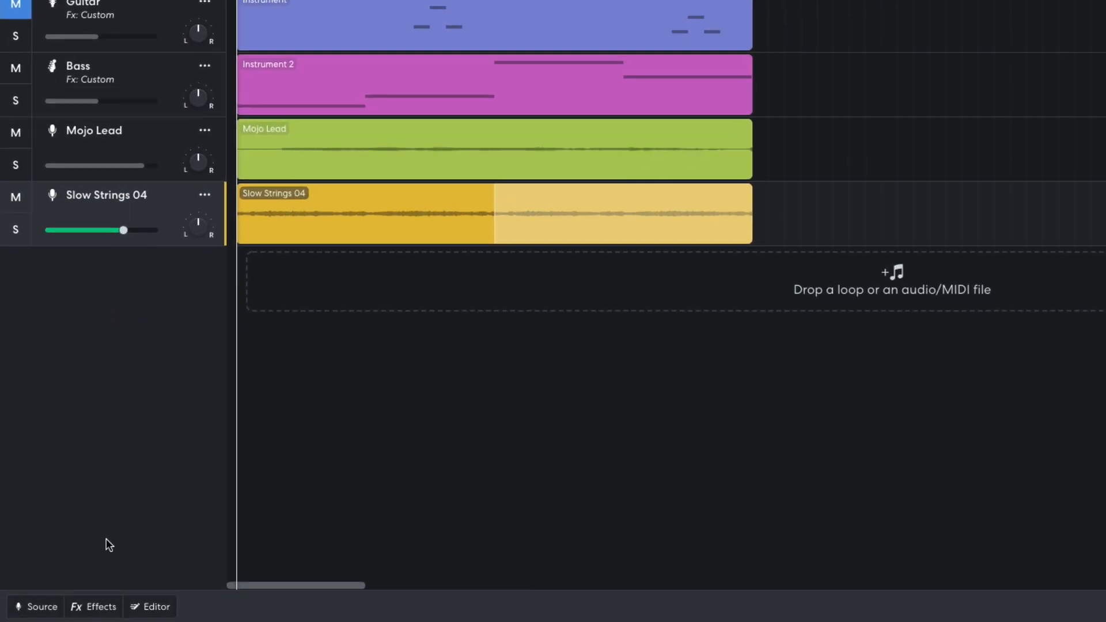
# Step: Add a Studio Reverb effect to the Slow Strings 04 track, and play the beat
pyautogui.click(97, 607)
pyautogui.click(300, 501)
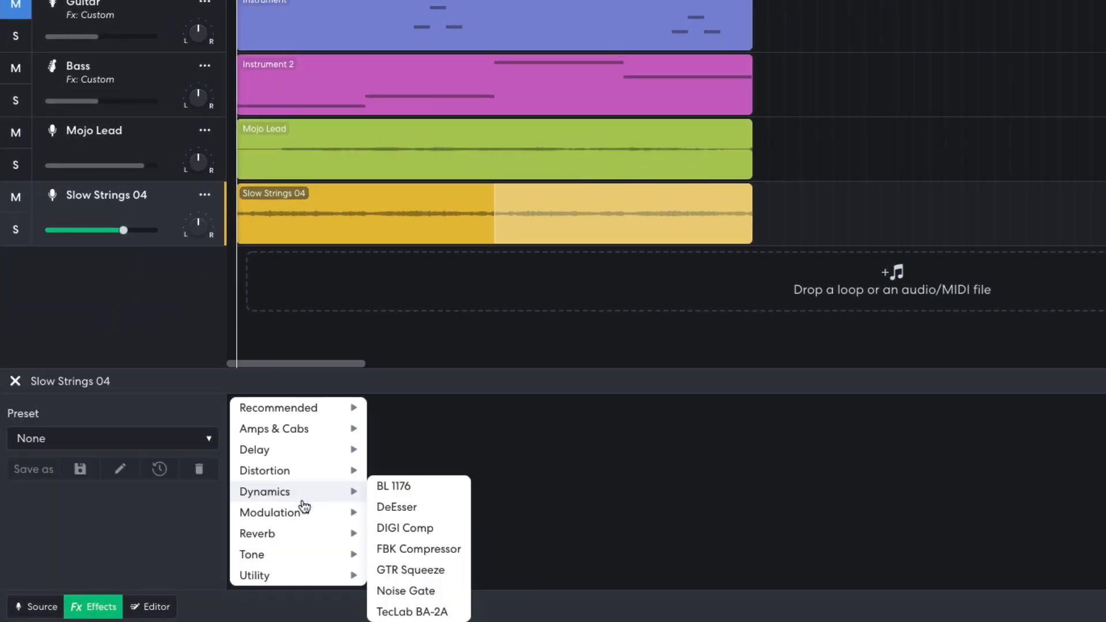
pyautogui.moveTo(306, 538)
pyautogui.click(422, 574)
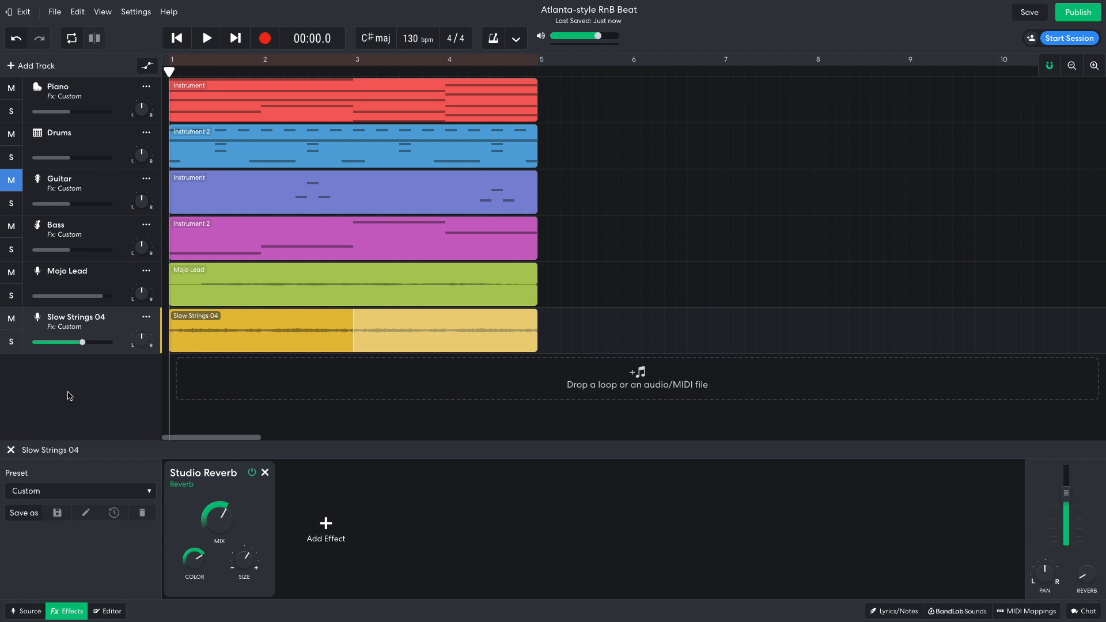
pyautogui.press('space')
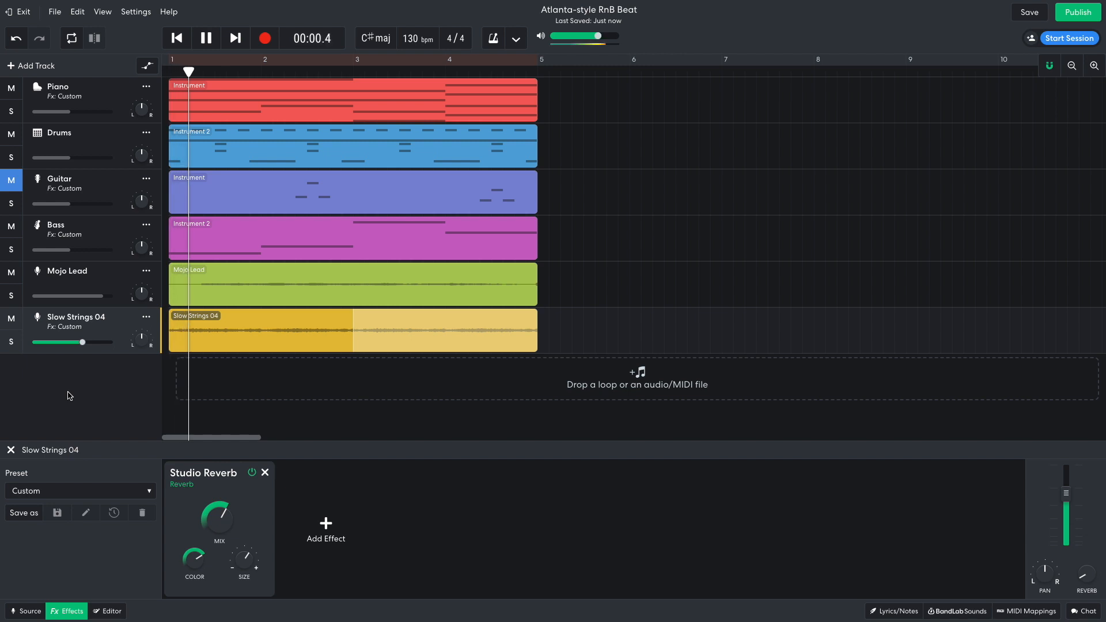